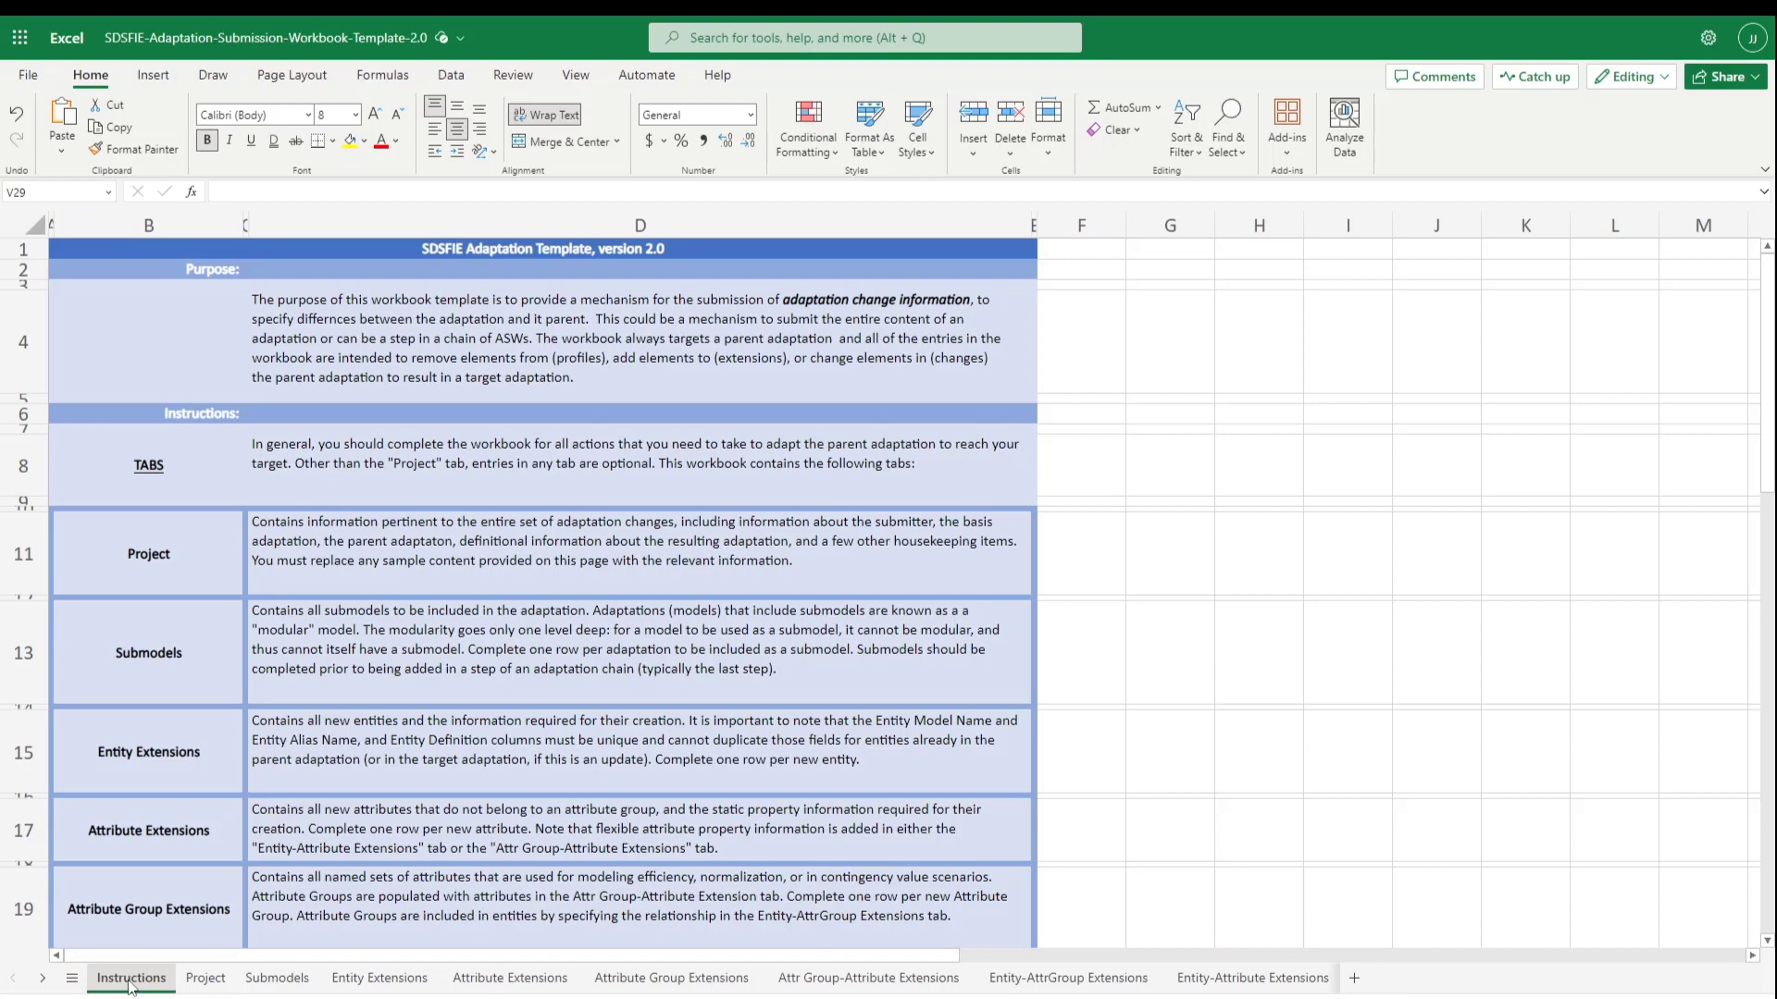
# Look through the Project, Submodels, Entity Extensions and Attribute Extensions sheets of the adaptation submission template workbook.
pyautogui.click(205, 979)
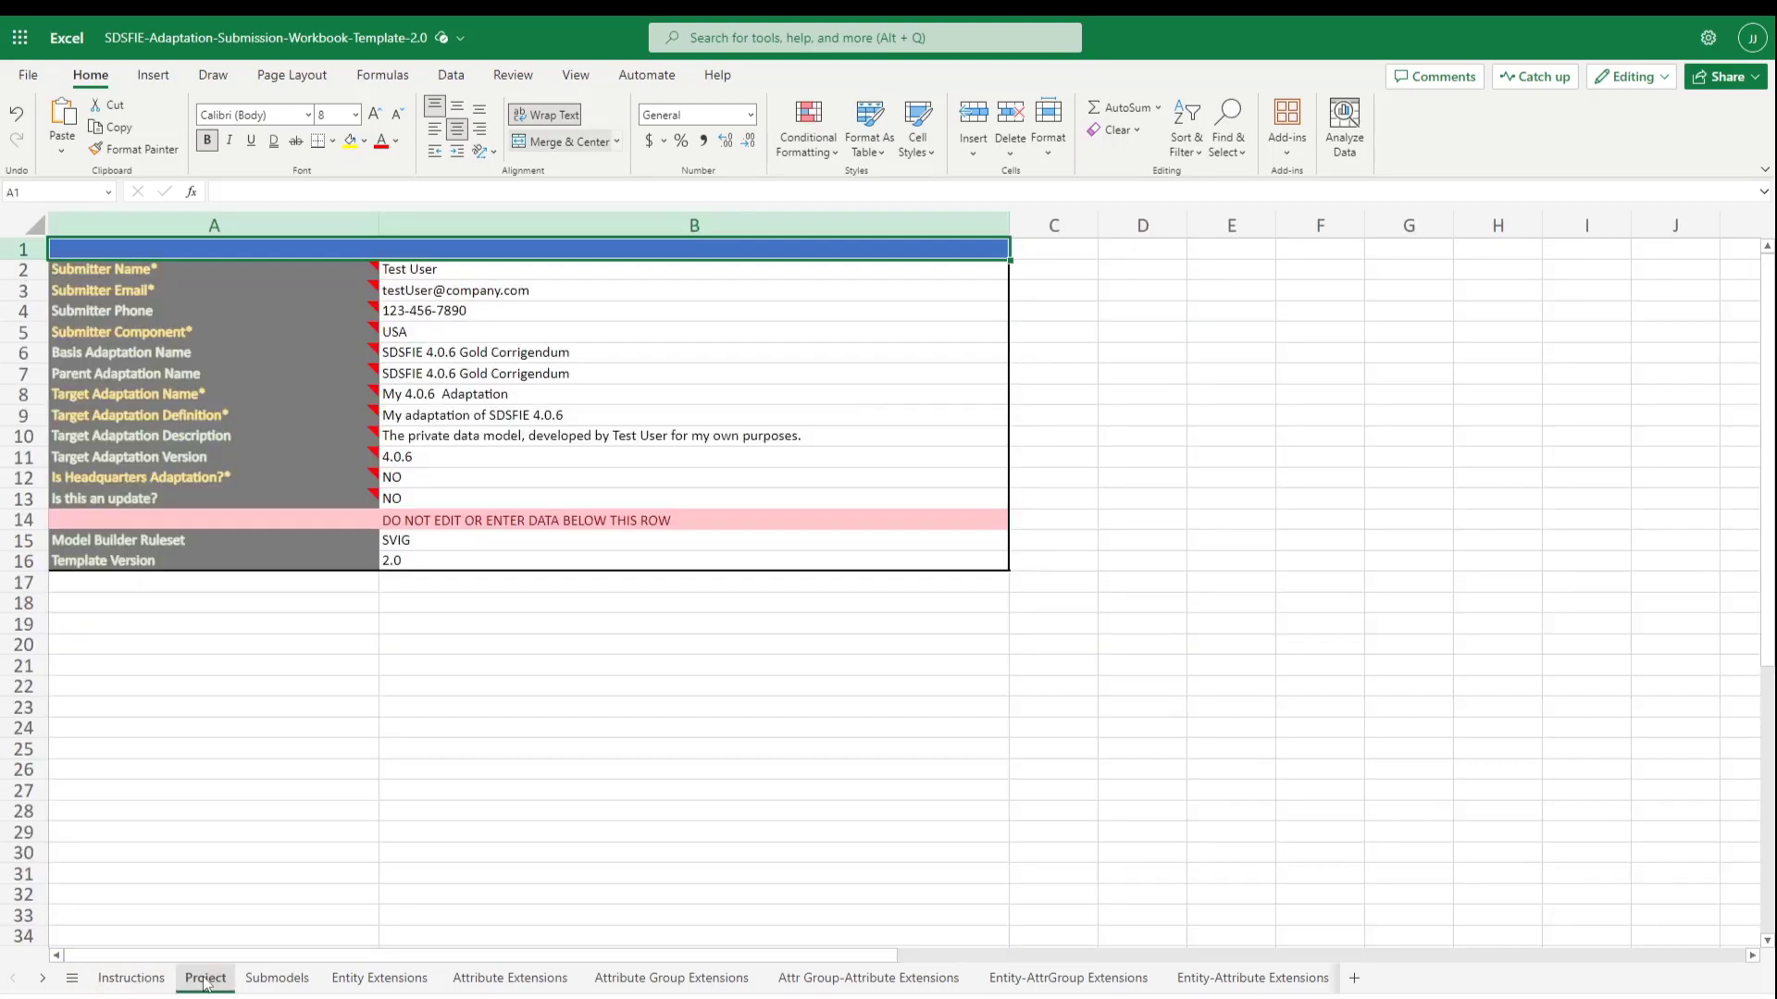
pyautogui.click(277, 979)
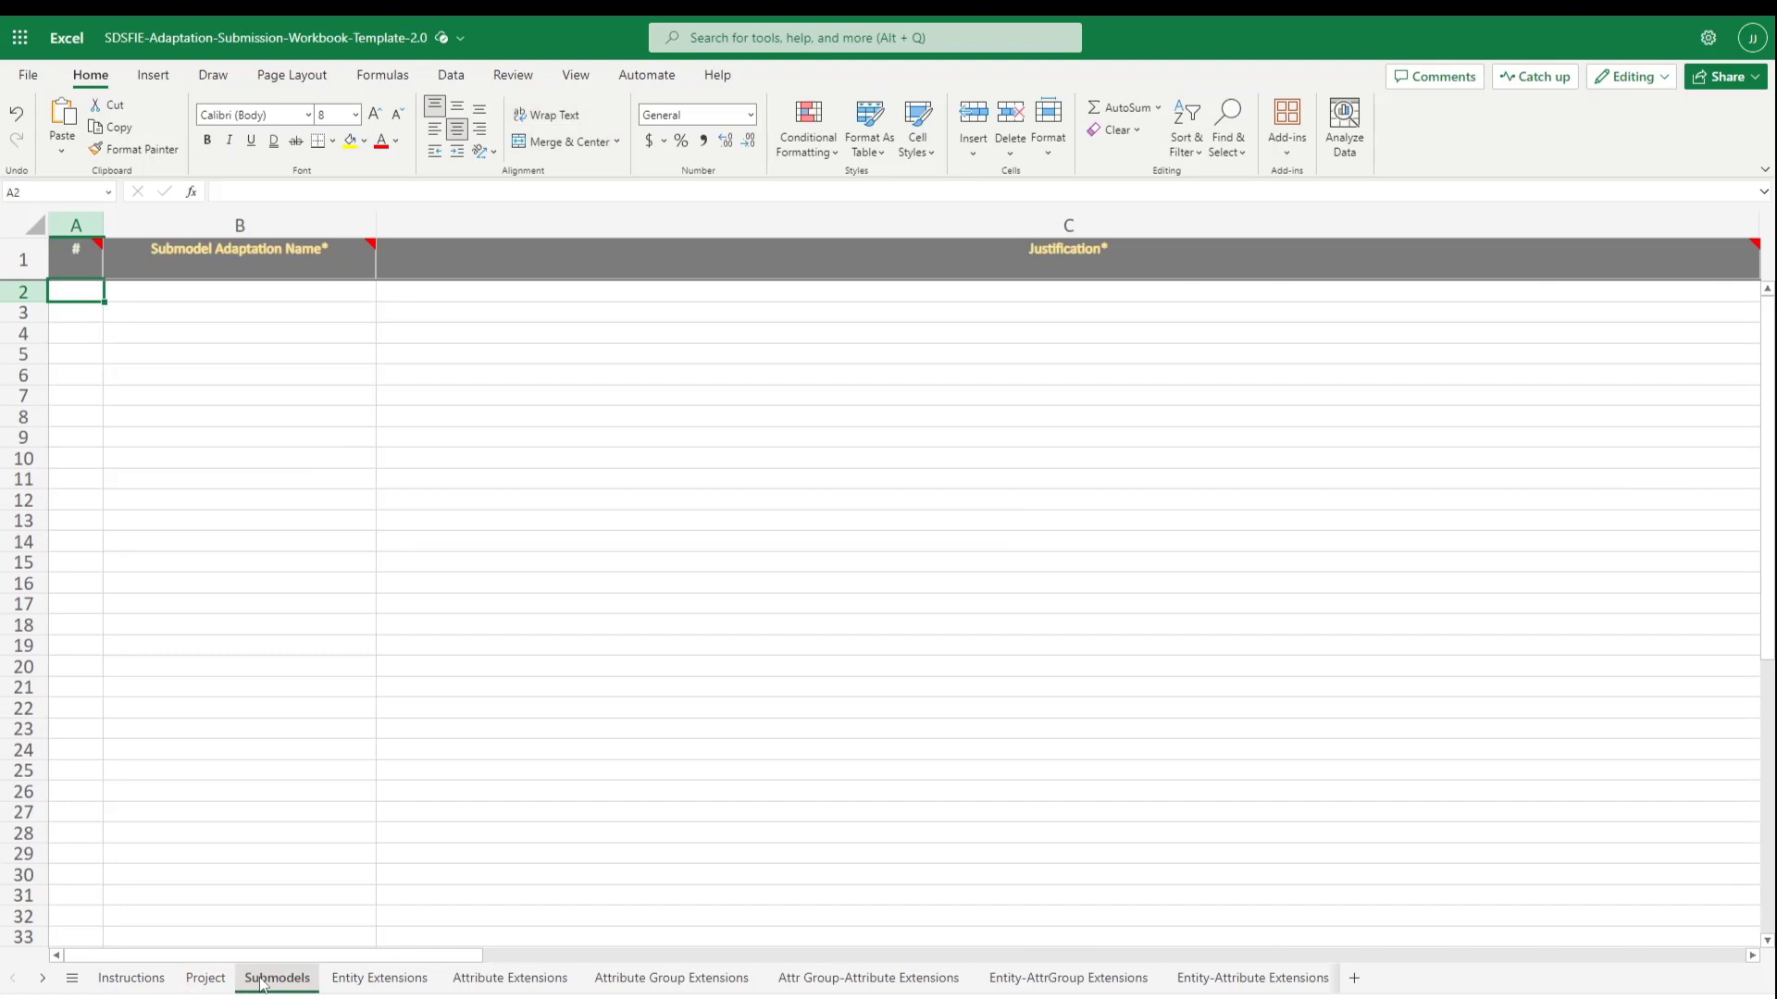
pyautogui.click(344, 987)
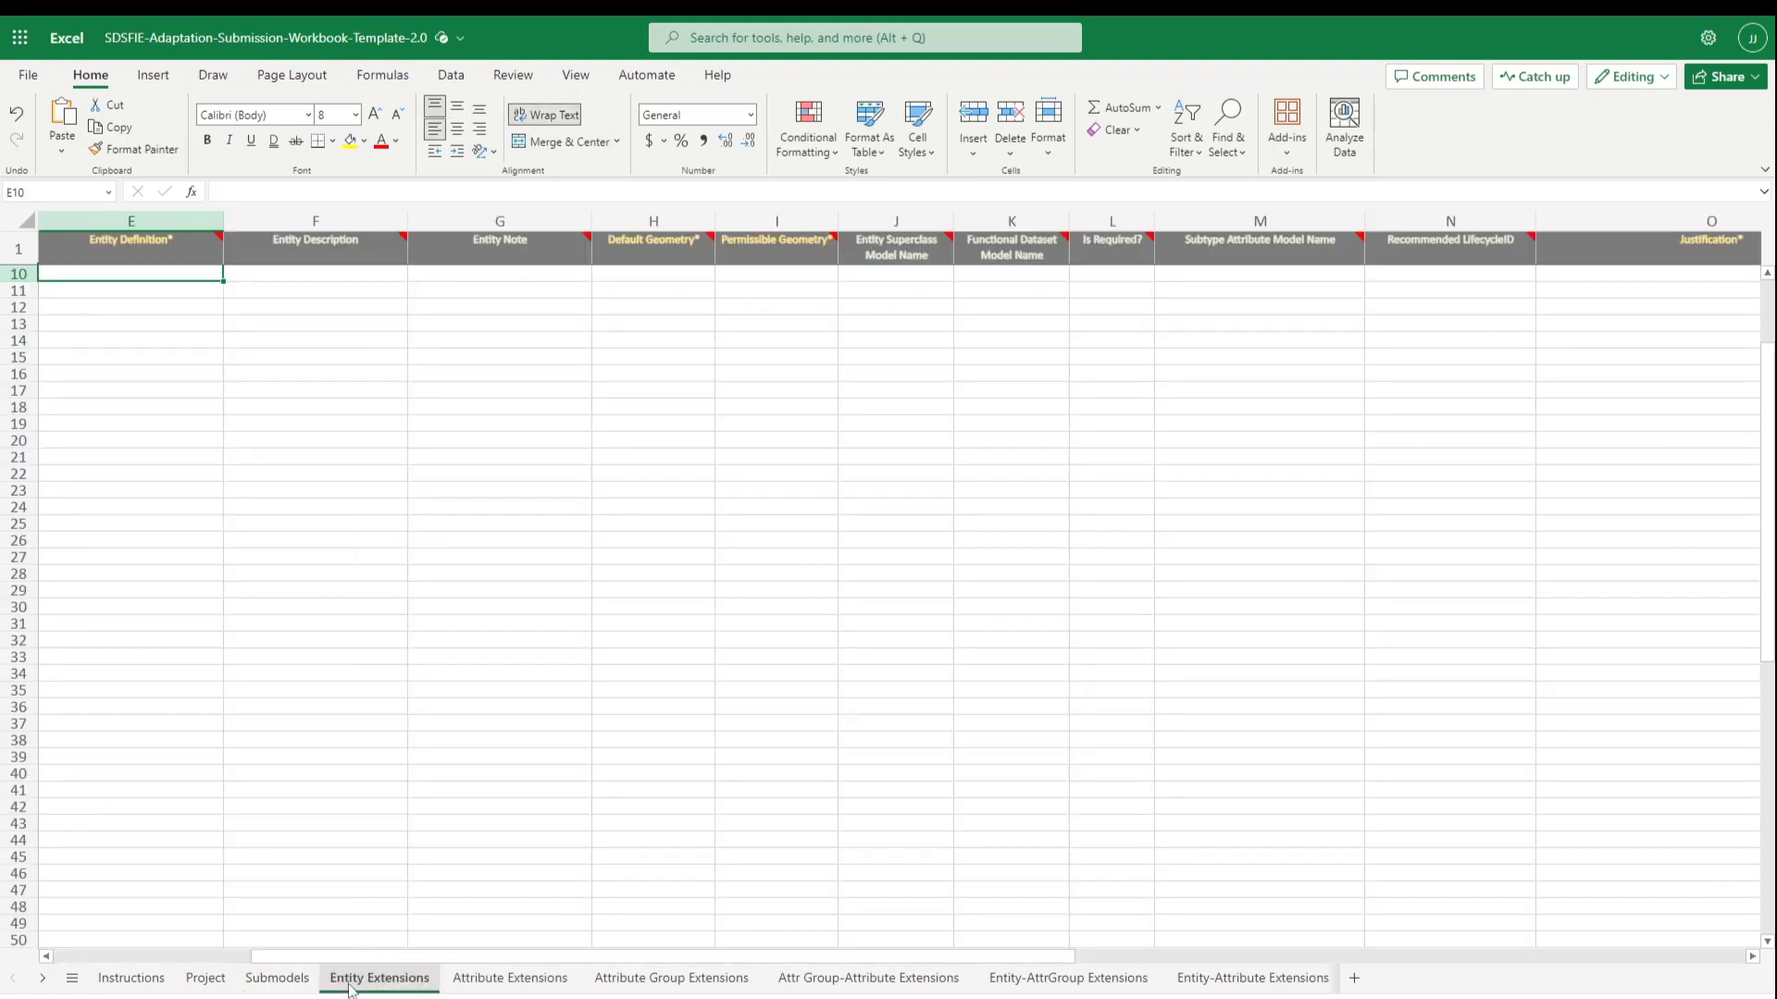
pyautogui.click(475, 983)
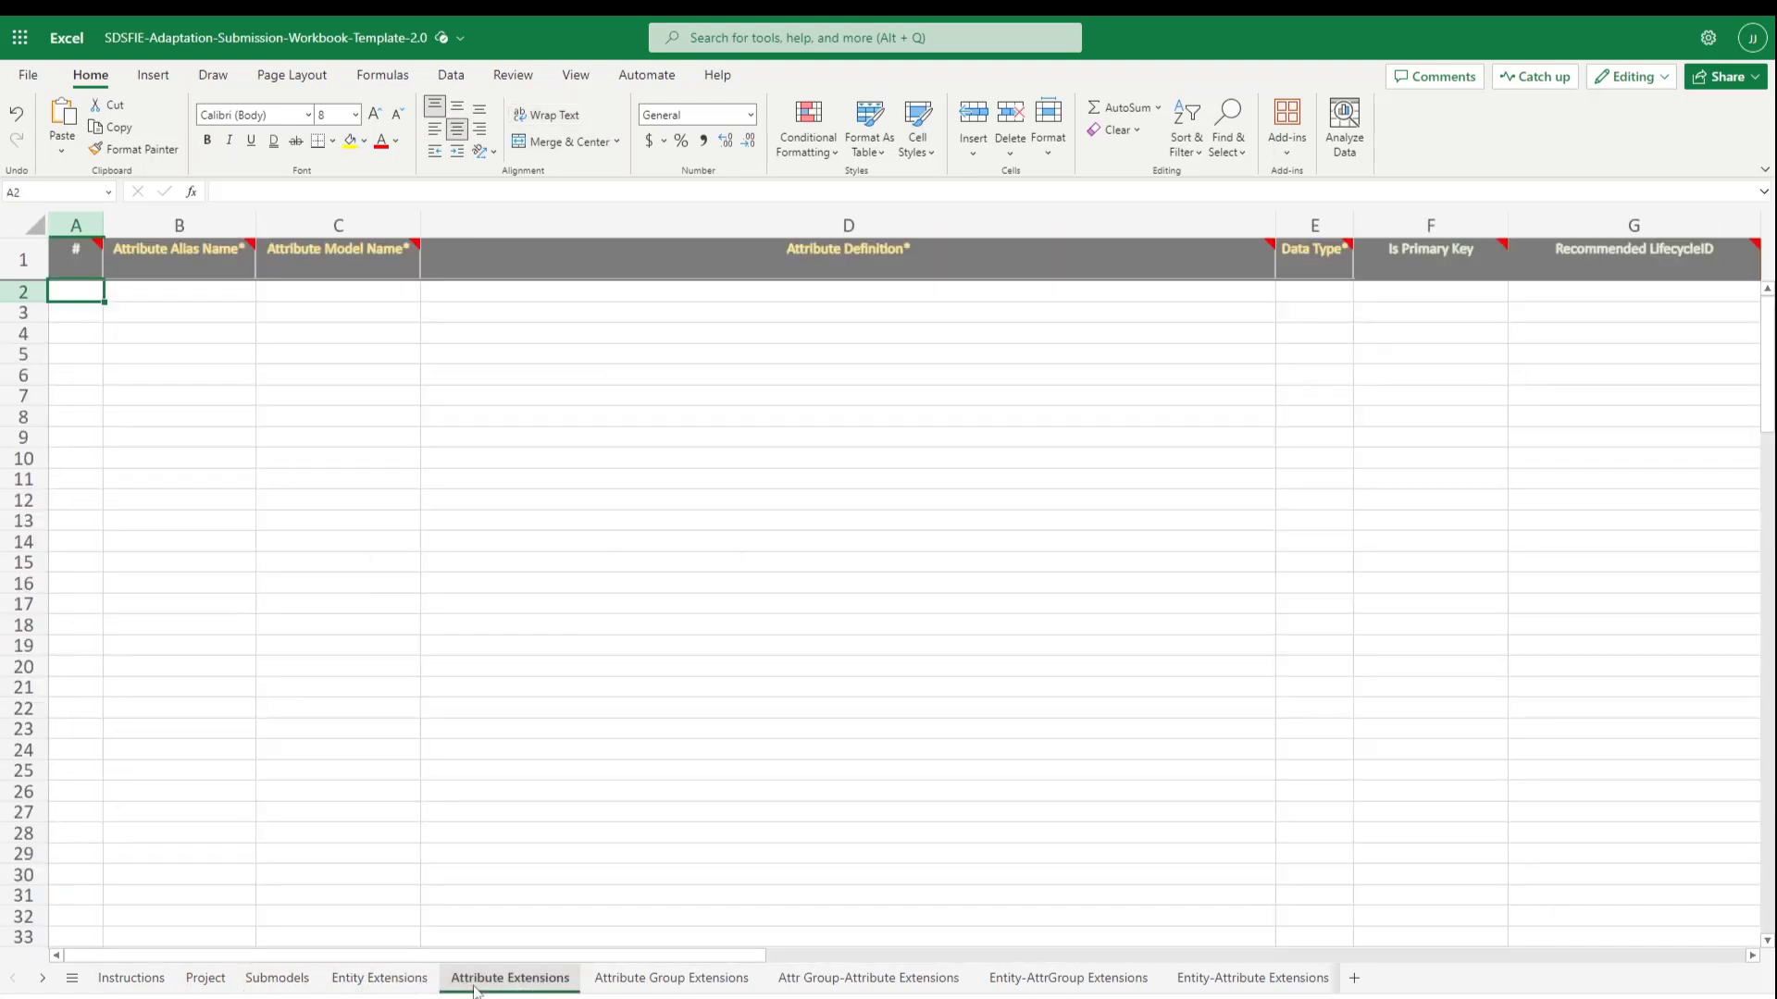
# Review the Project, Profiles, Entity Extensions, Attribute Extensions and Enumerant Extensions sheets of the SDSFIE-ASW-GraveInventory workbook.
pyautogui.click(208, 984)
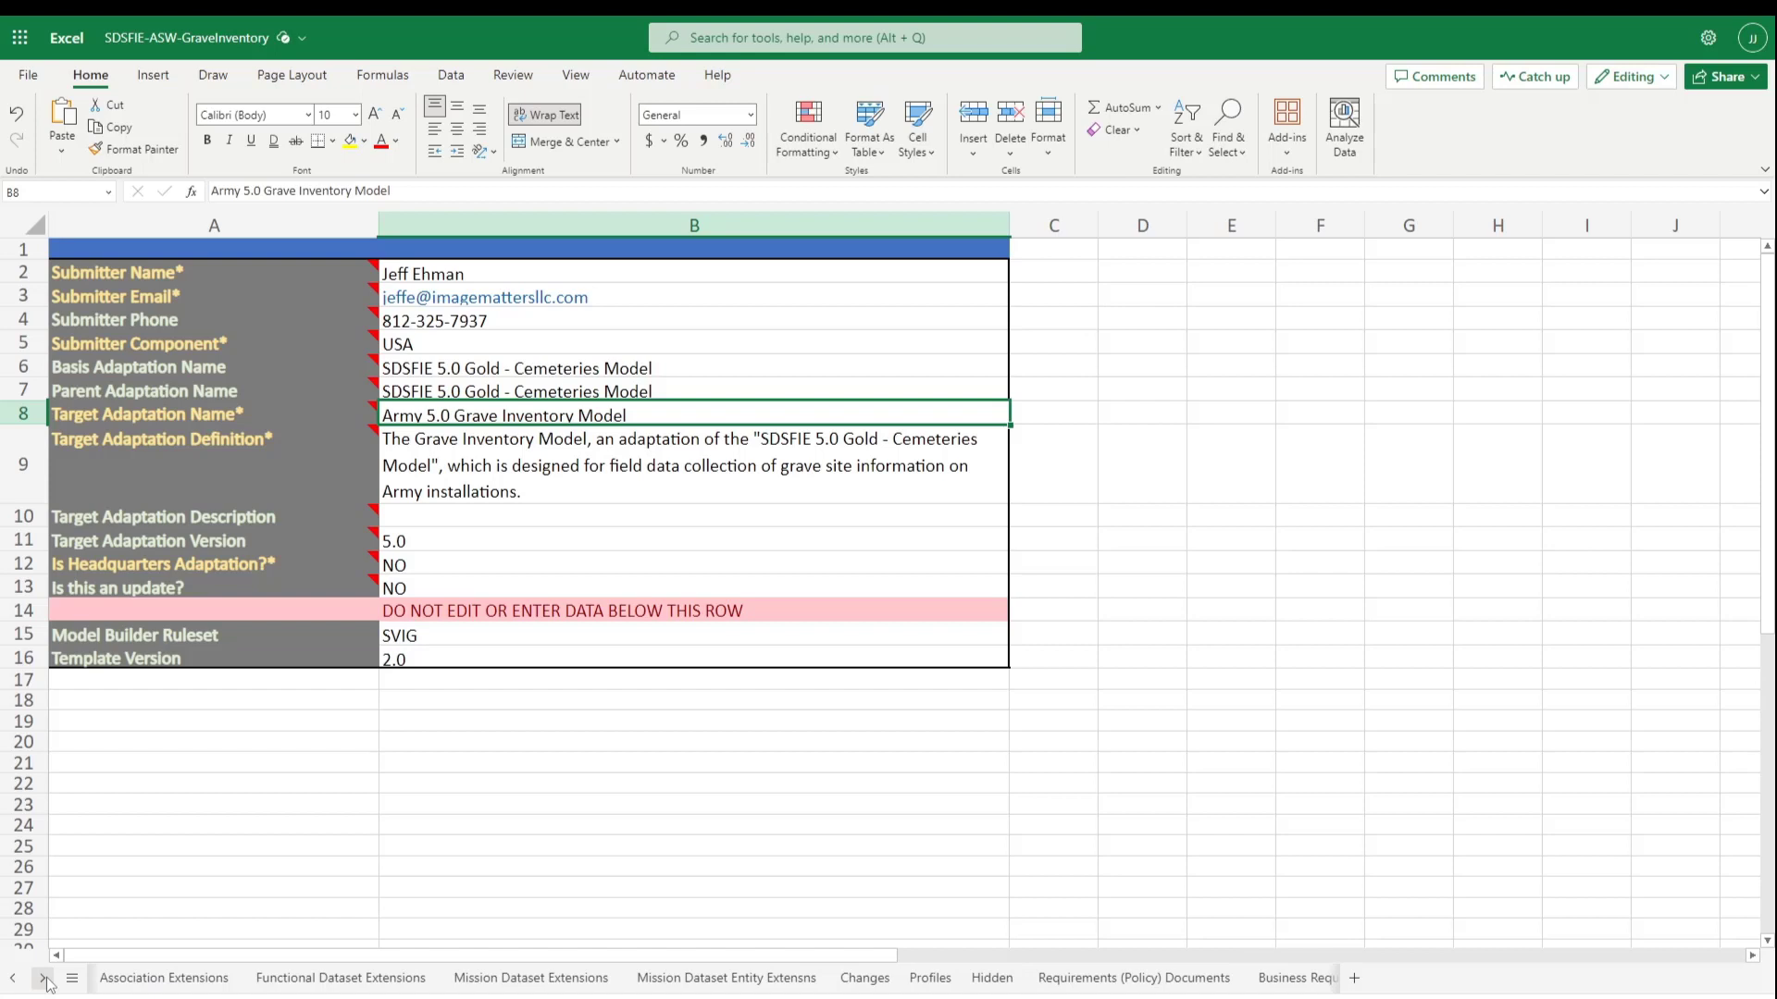
pyautogui.click(929, 978)
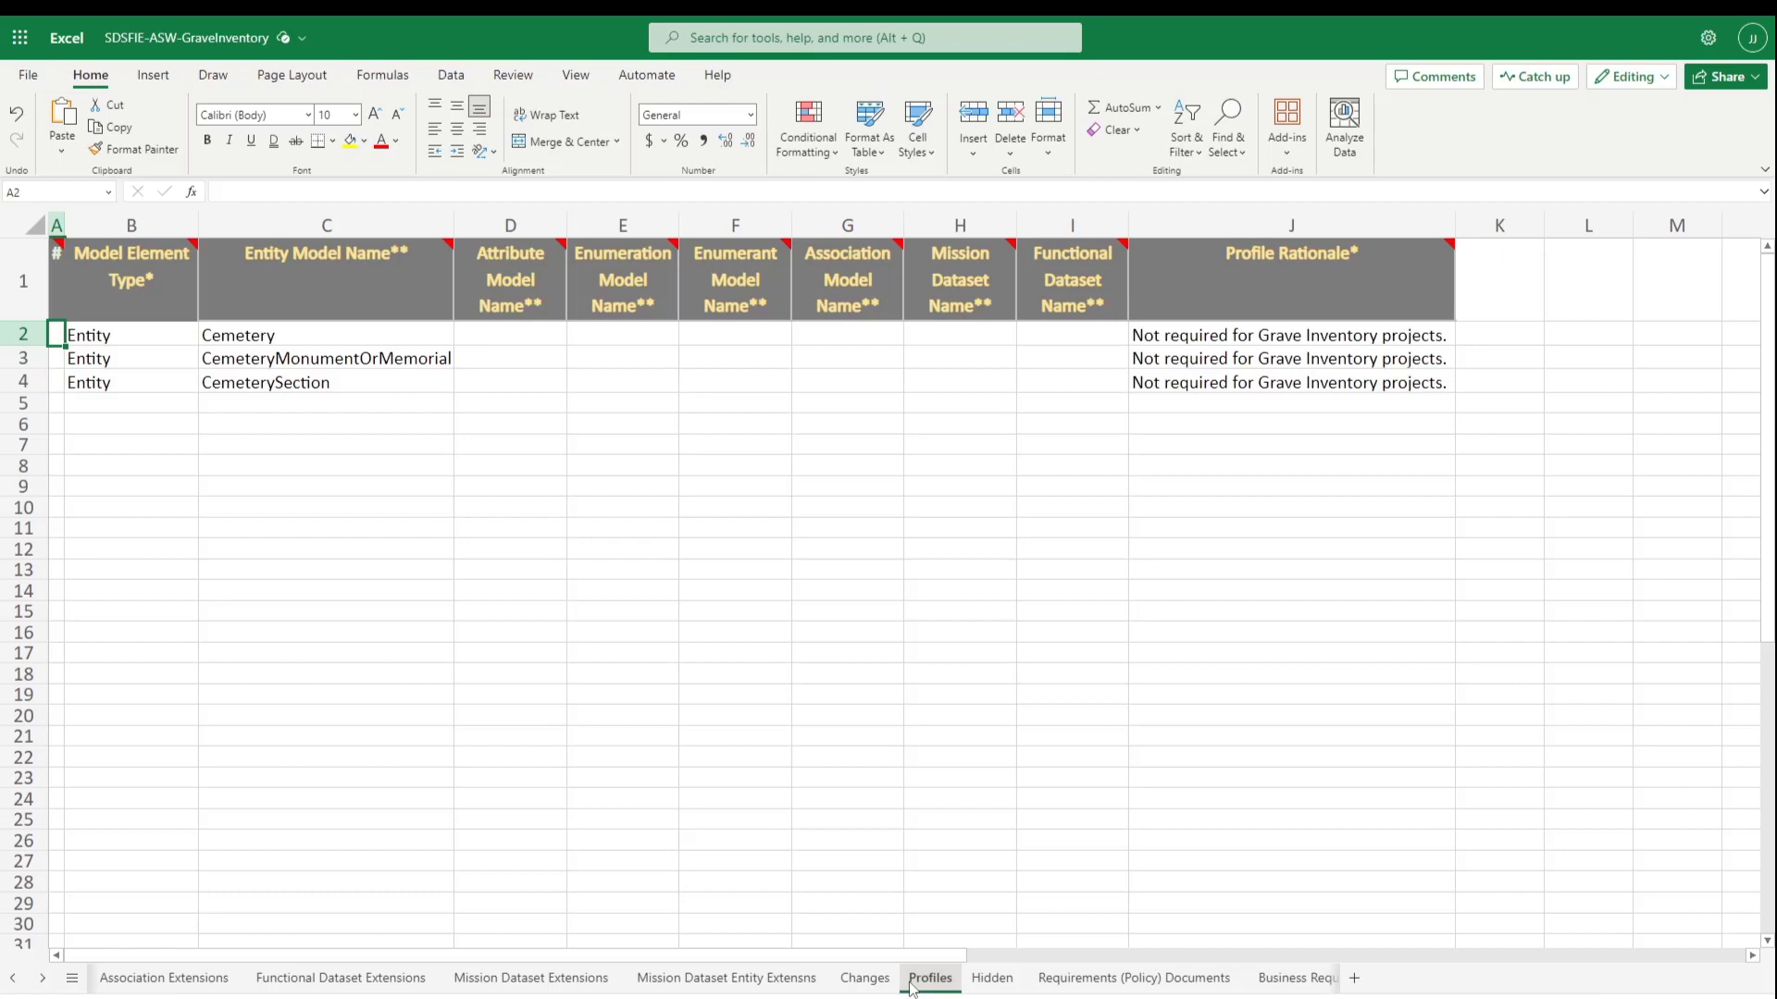
pyautogui.click(368, 979)
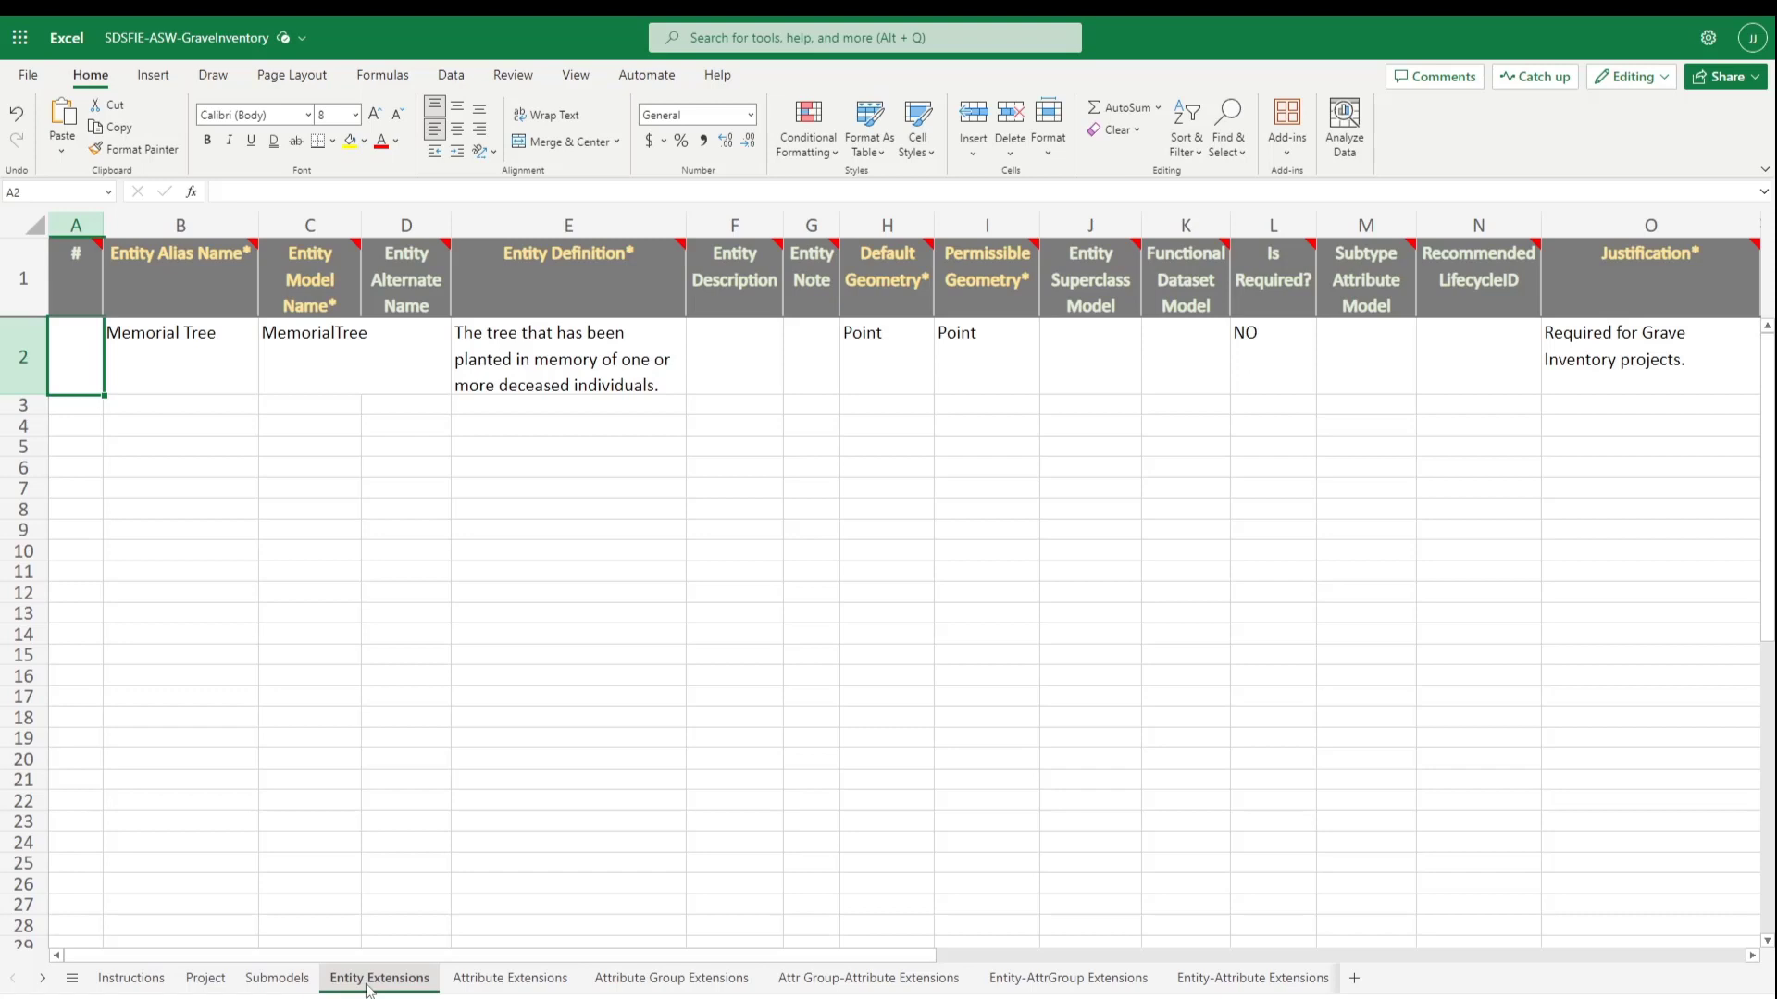
pyautogui.click(498, 988)
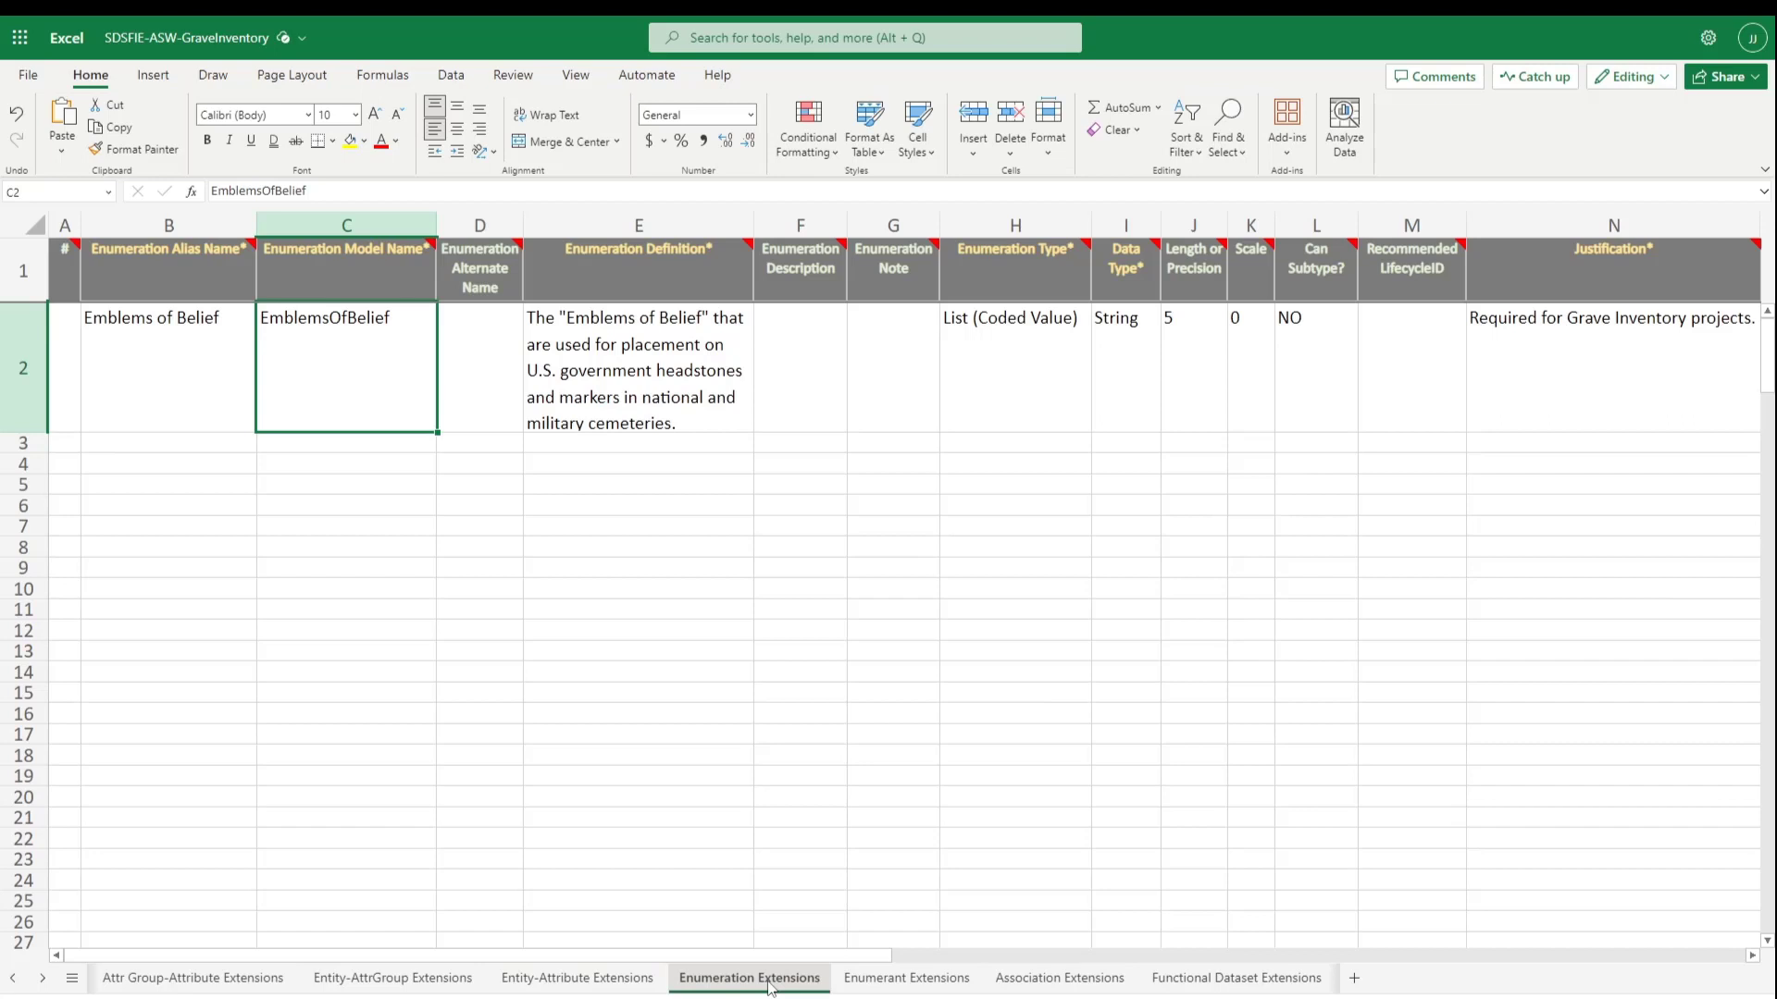
pyautogui.click(931, 985)
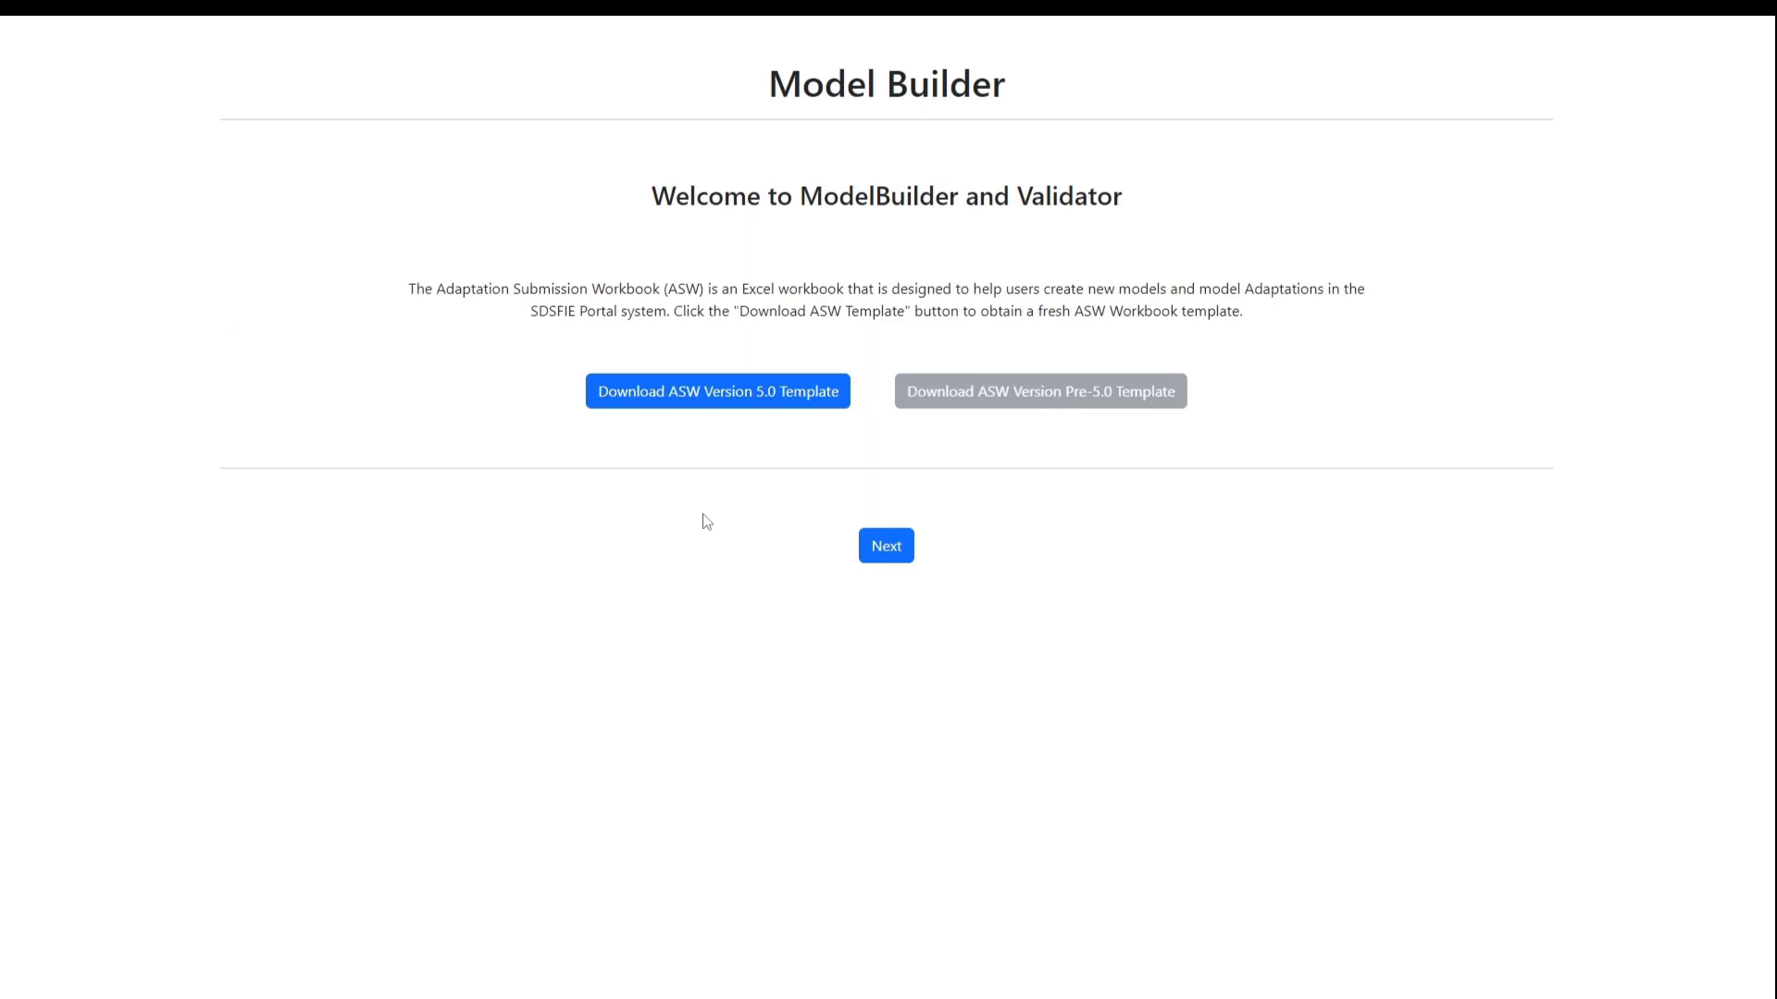
# Switch to Model Builder and validate the Grave Inventory workbook, without creating the model.
pyautogui.click(903, 559)
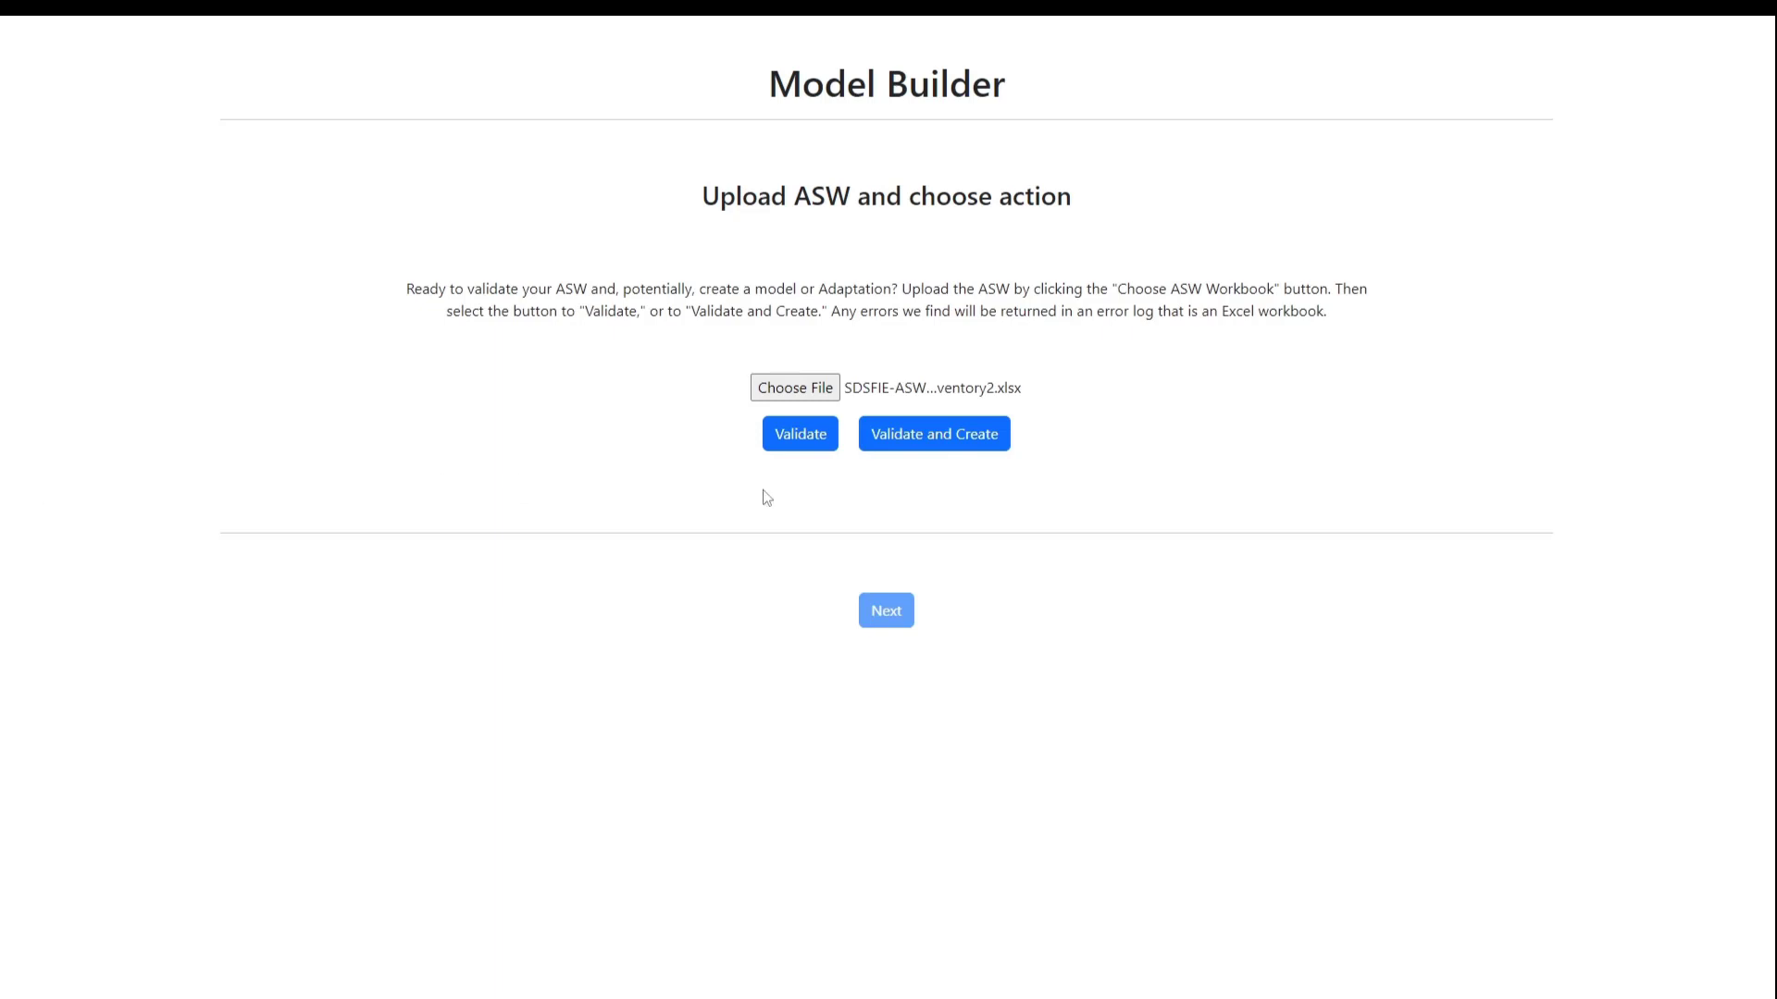
pyautogui.click(808, 448)
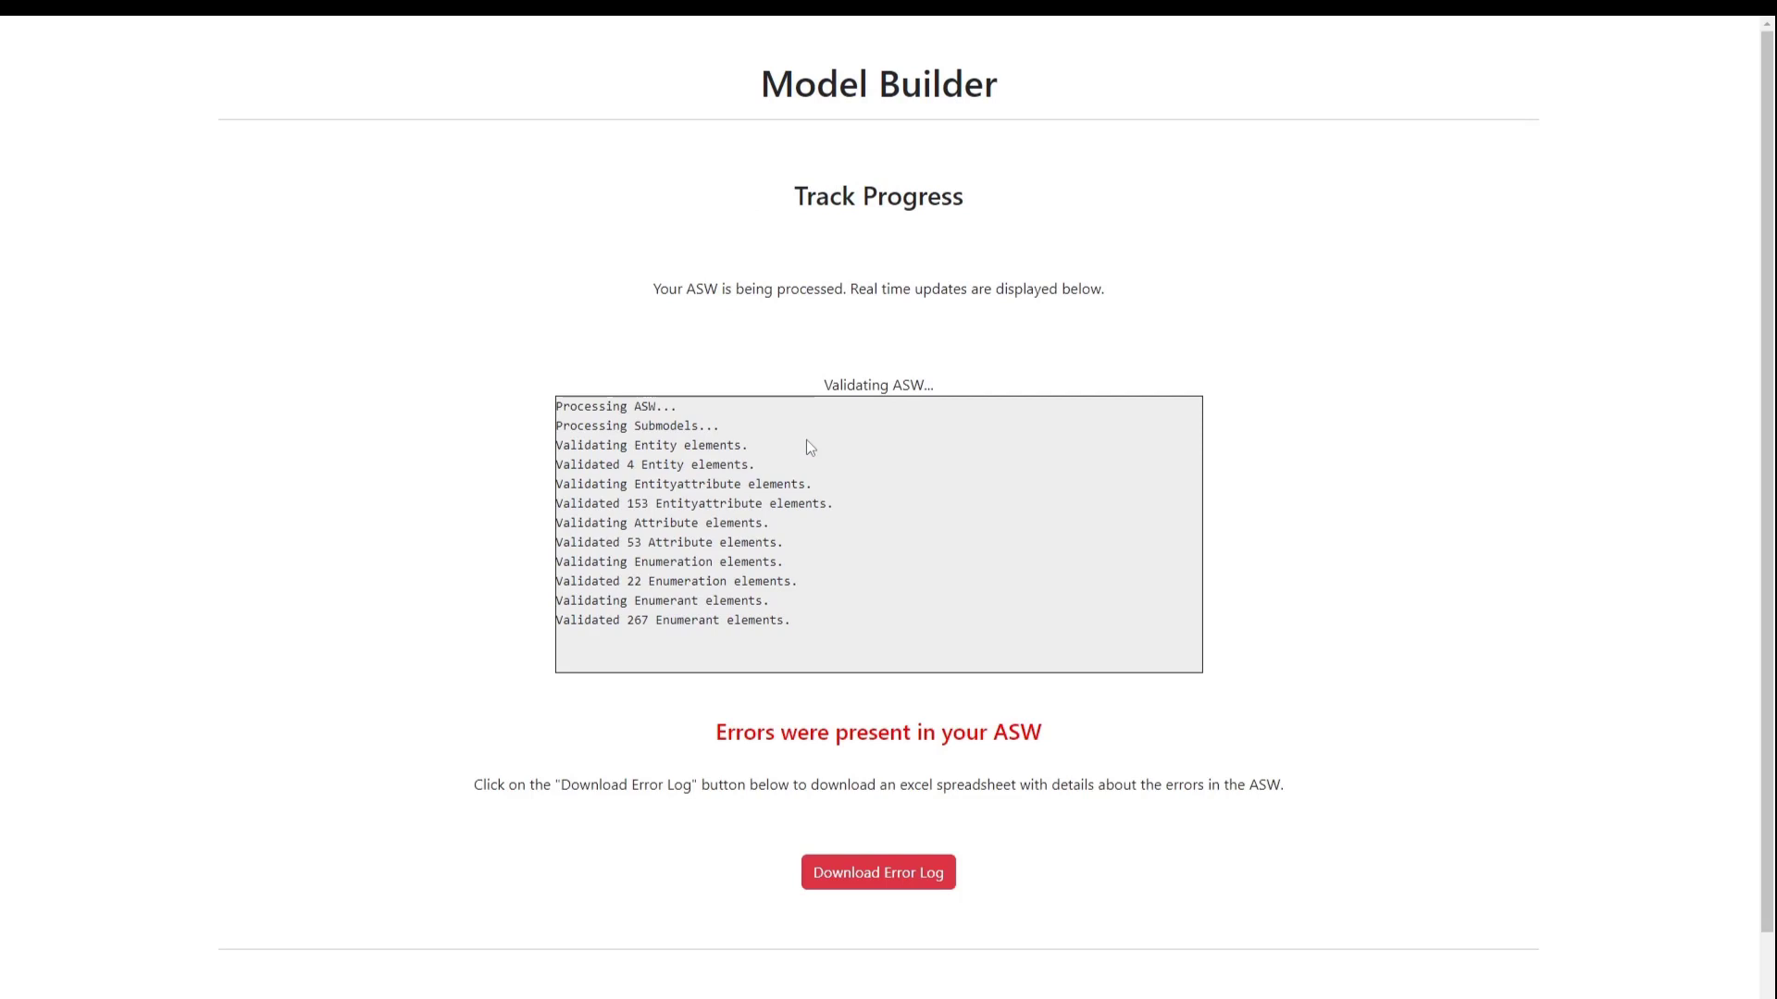
pyautogui.scroll(-1, 1231, 662)
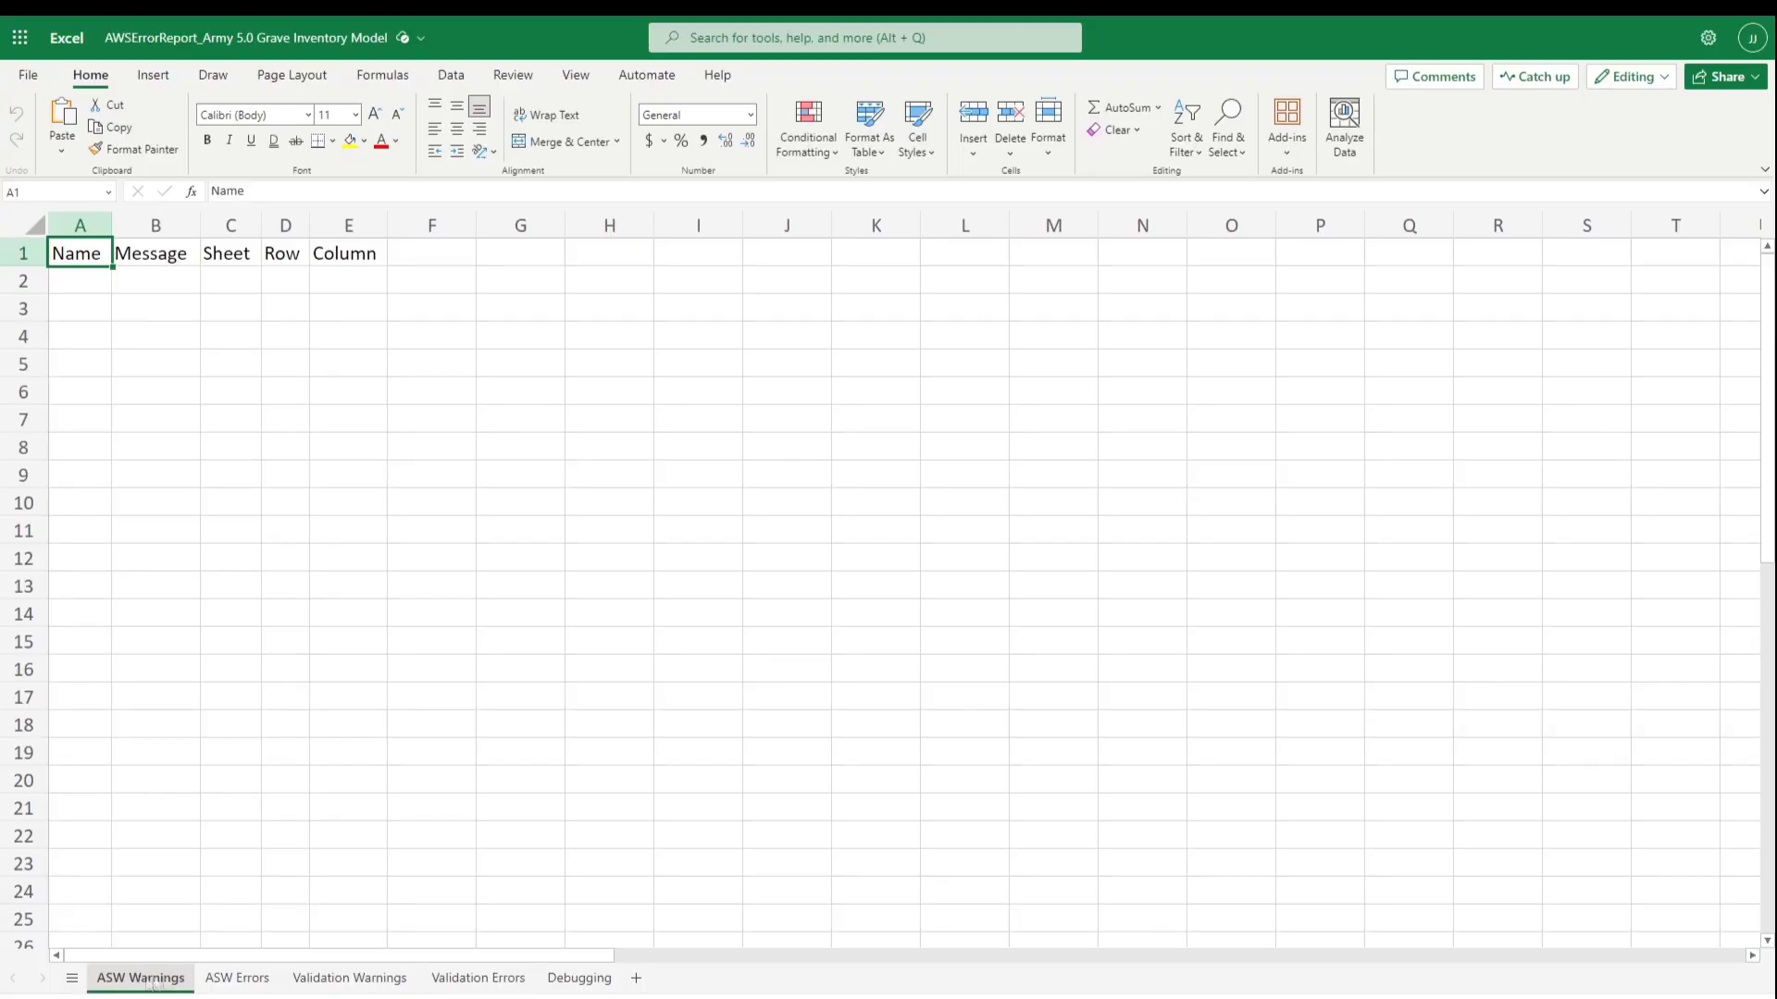
# Switch to the Excel error report and examine its ASW Errors, Validation Warnings and Validation Errors sheets.
pyautogui.click(236, 978)
pyautogui.click(335, 983)
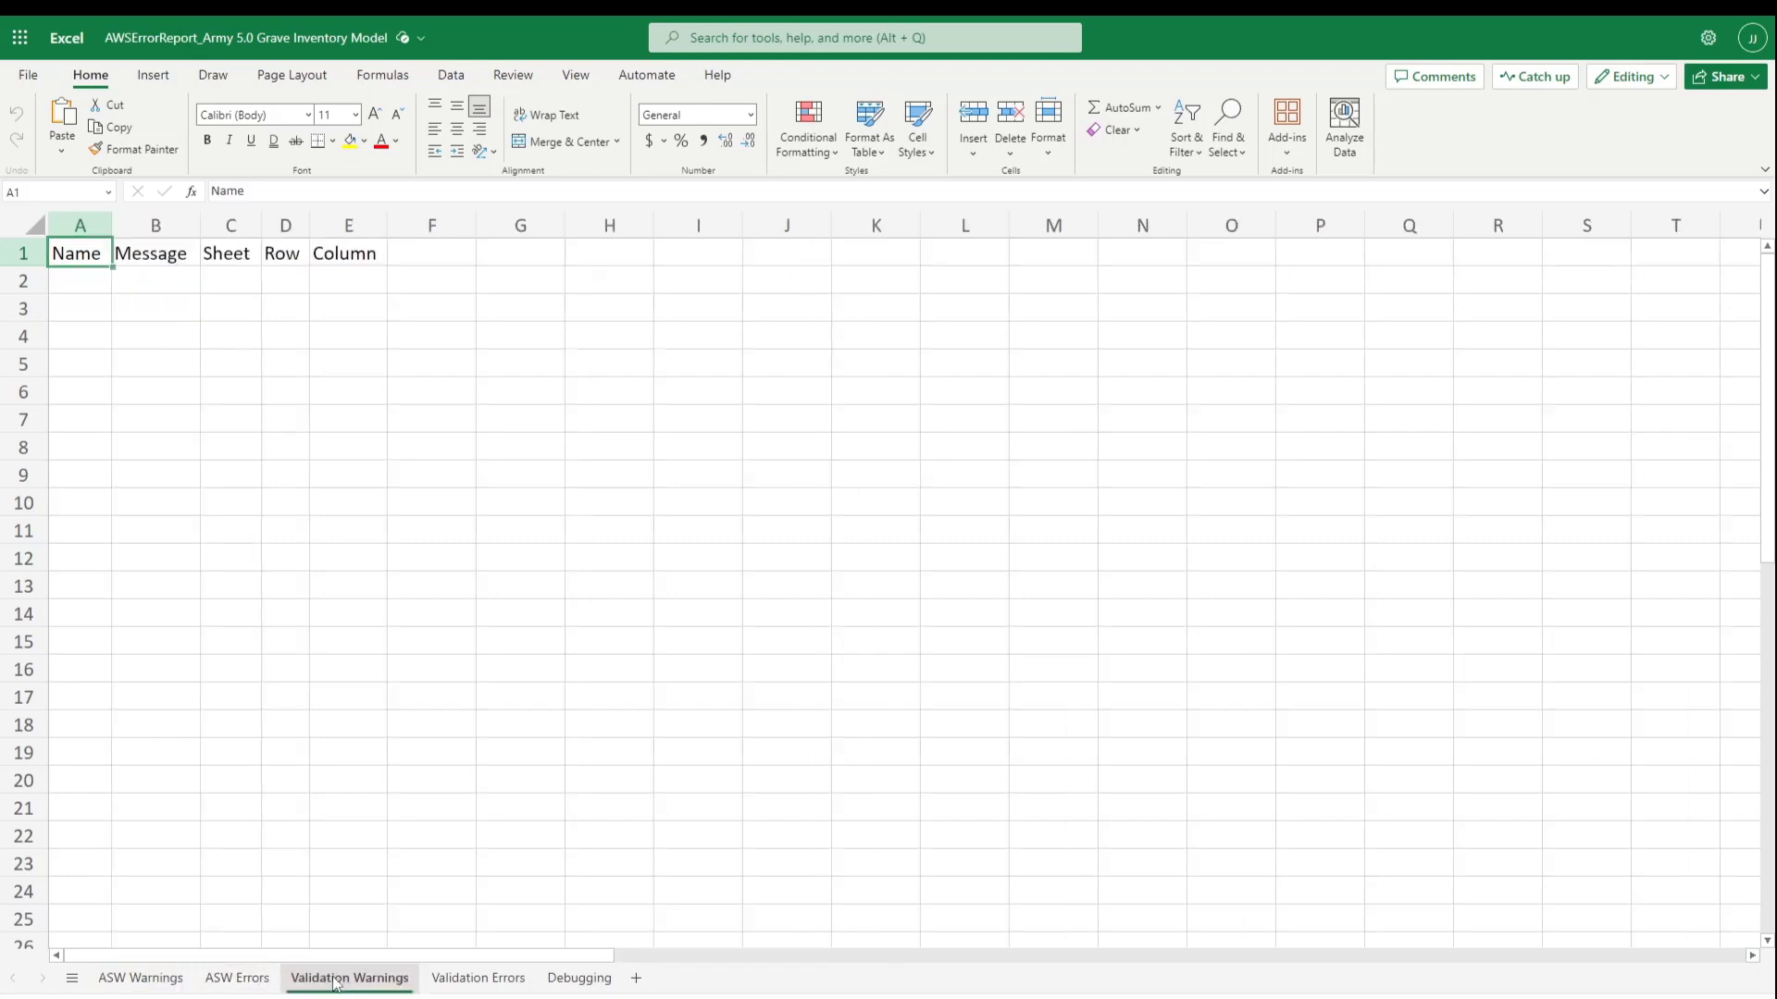
pyautogui.click(446, 984)
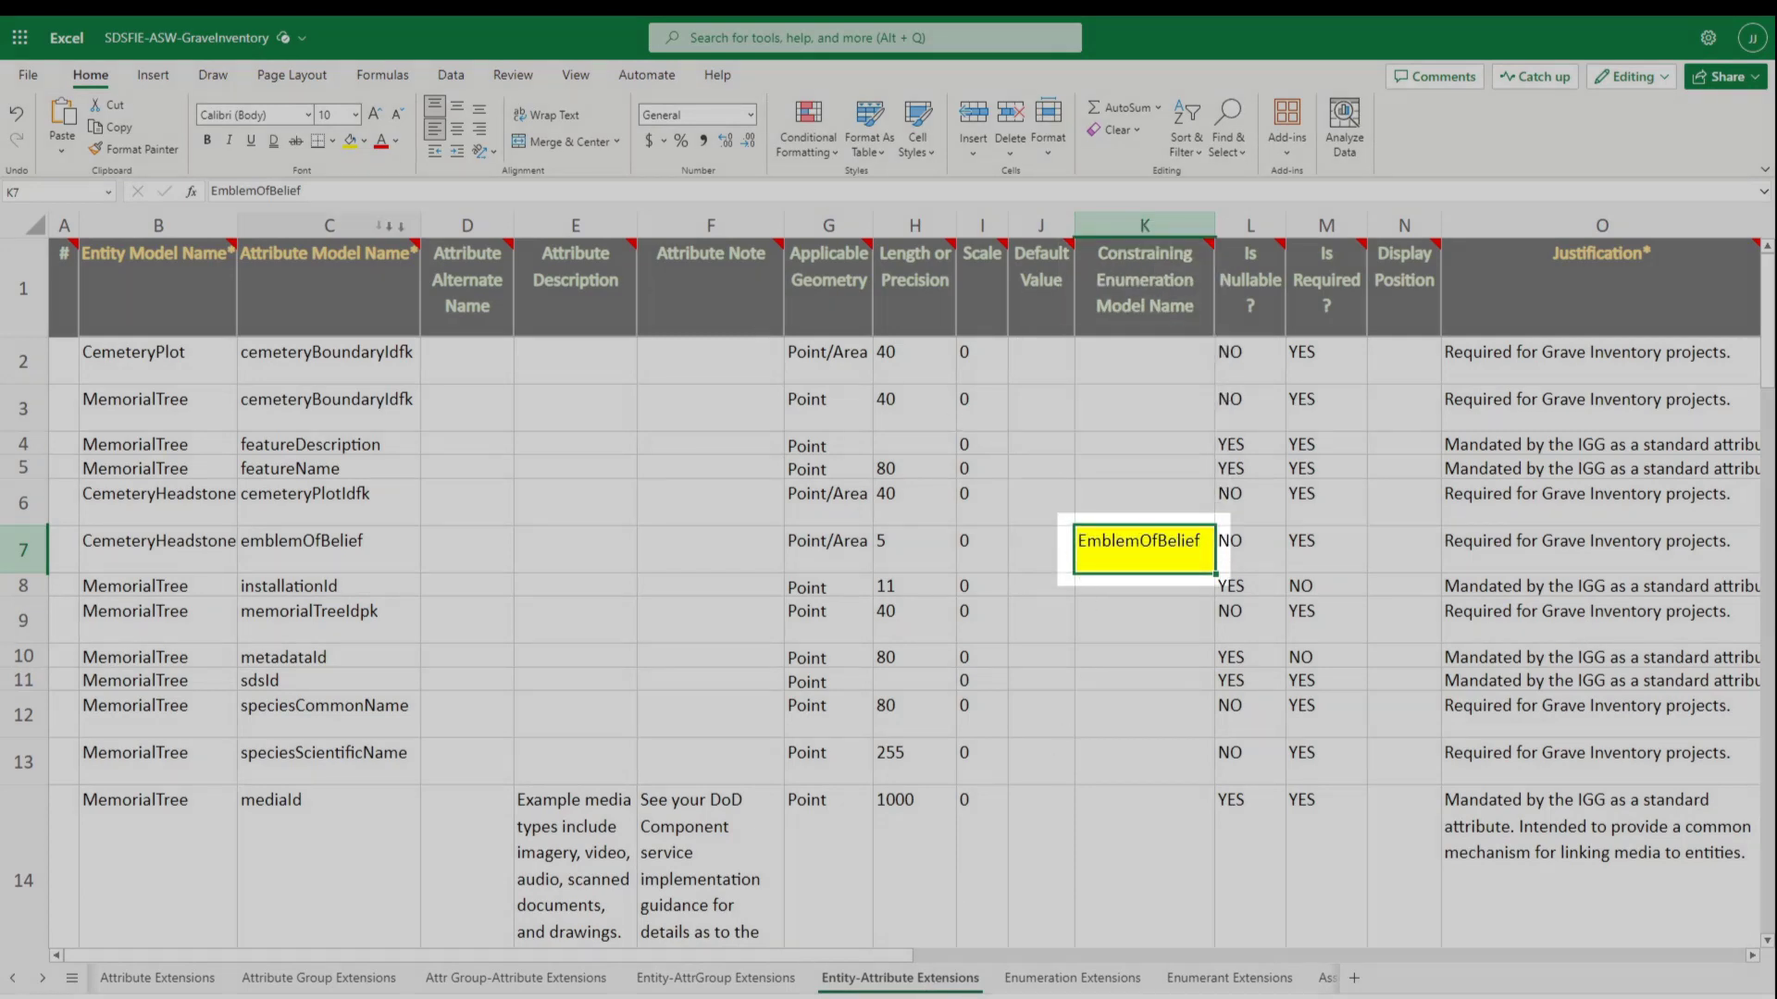
# Correct the constraining enumeration model name of the emblemOfBelief attribute in cell K7 of the Grave Inventory workbook to EmblemsOfBelief.
pyautogui.click(256, 192)
pyautogui.write('s')
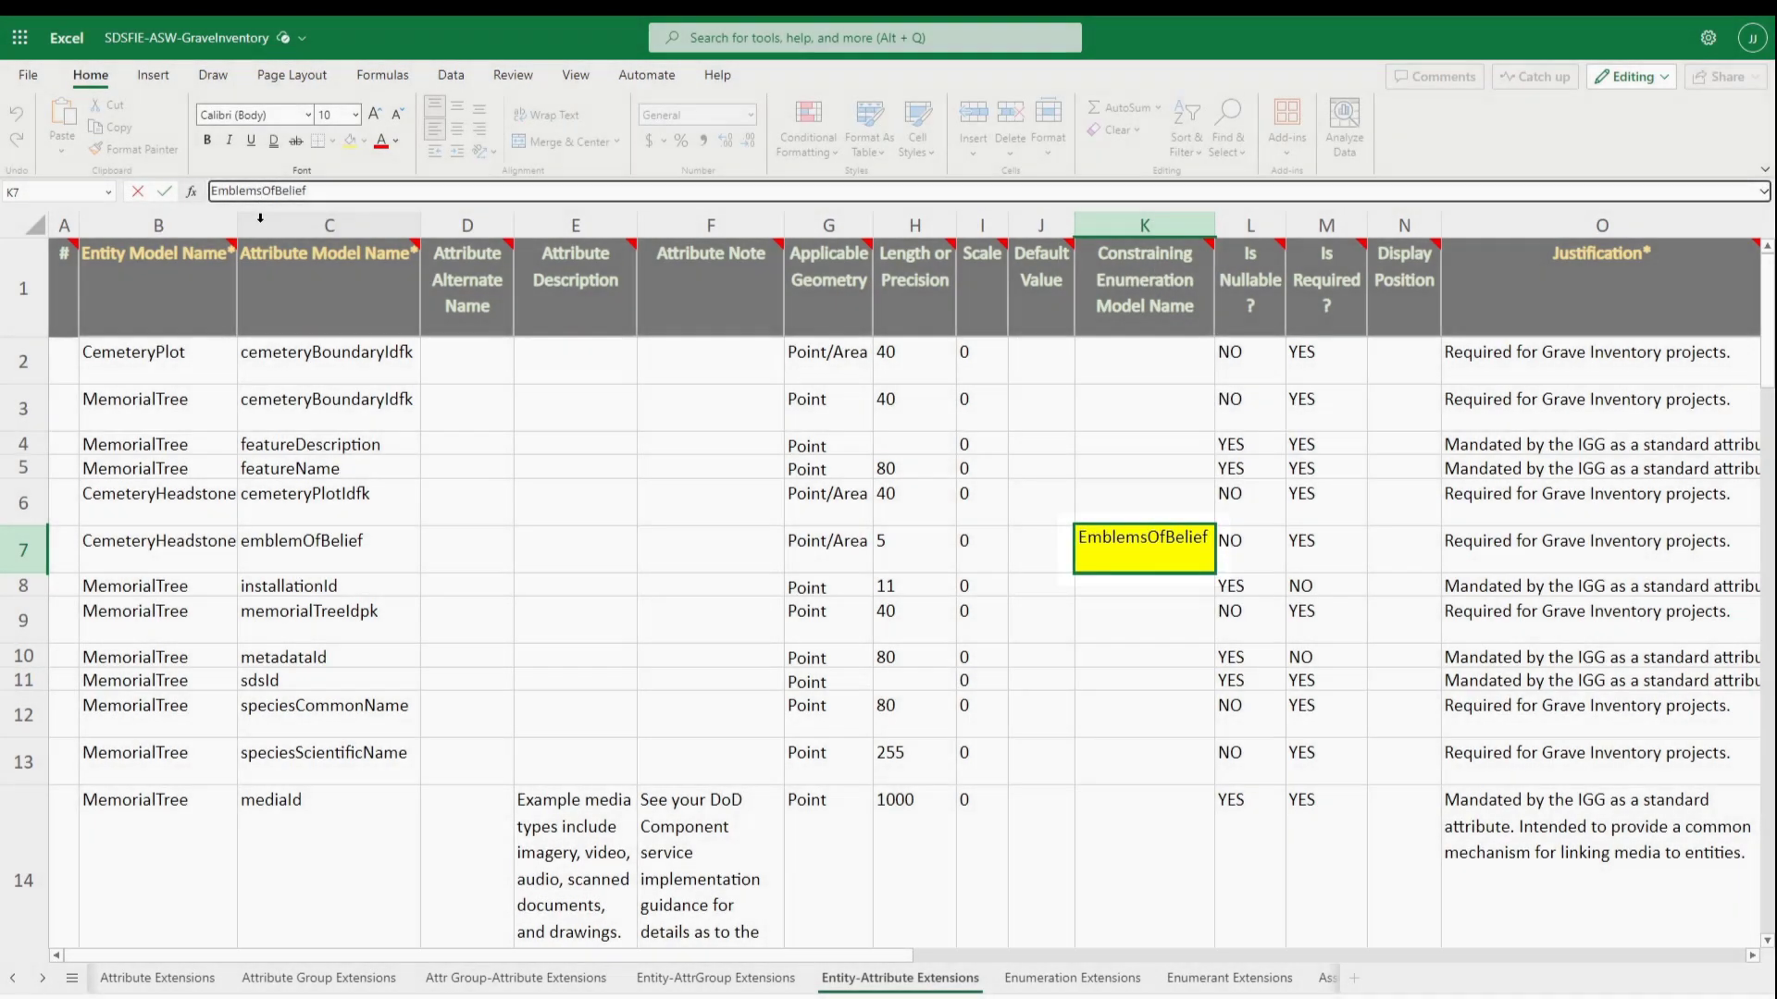
pyautogui.press('Return')
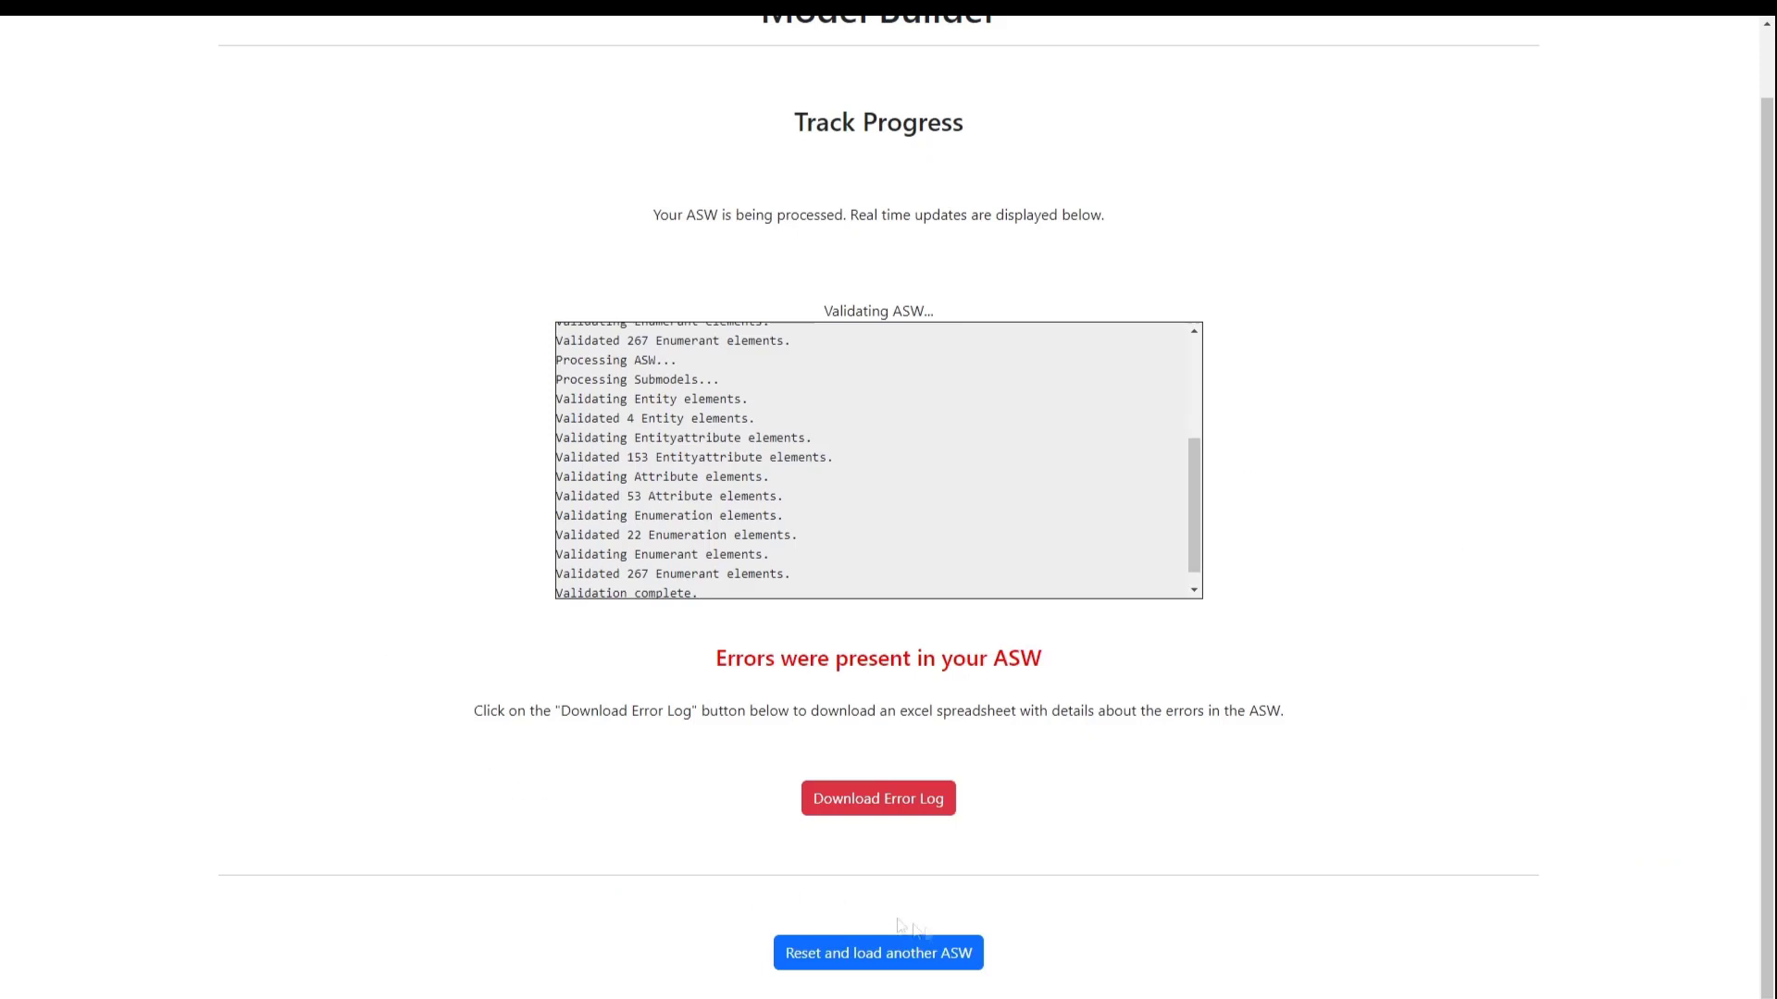
# Reset Model Builder and load the corrected Grave Inventory workbook for validation and model creation.
pyautogui.click(951, 955)
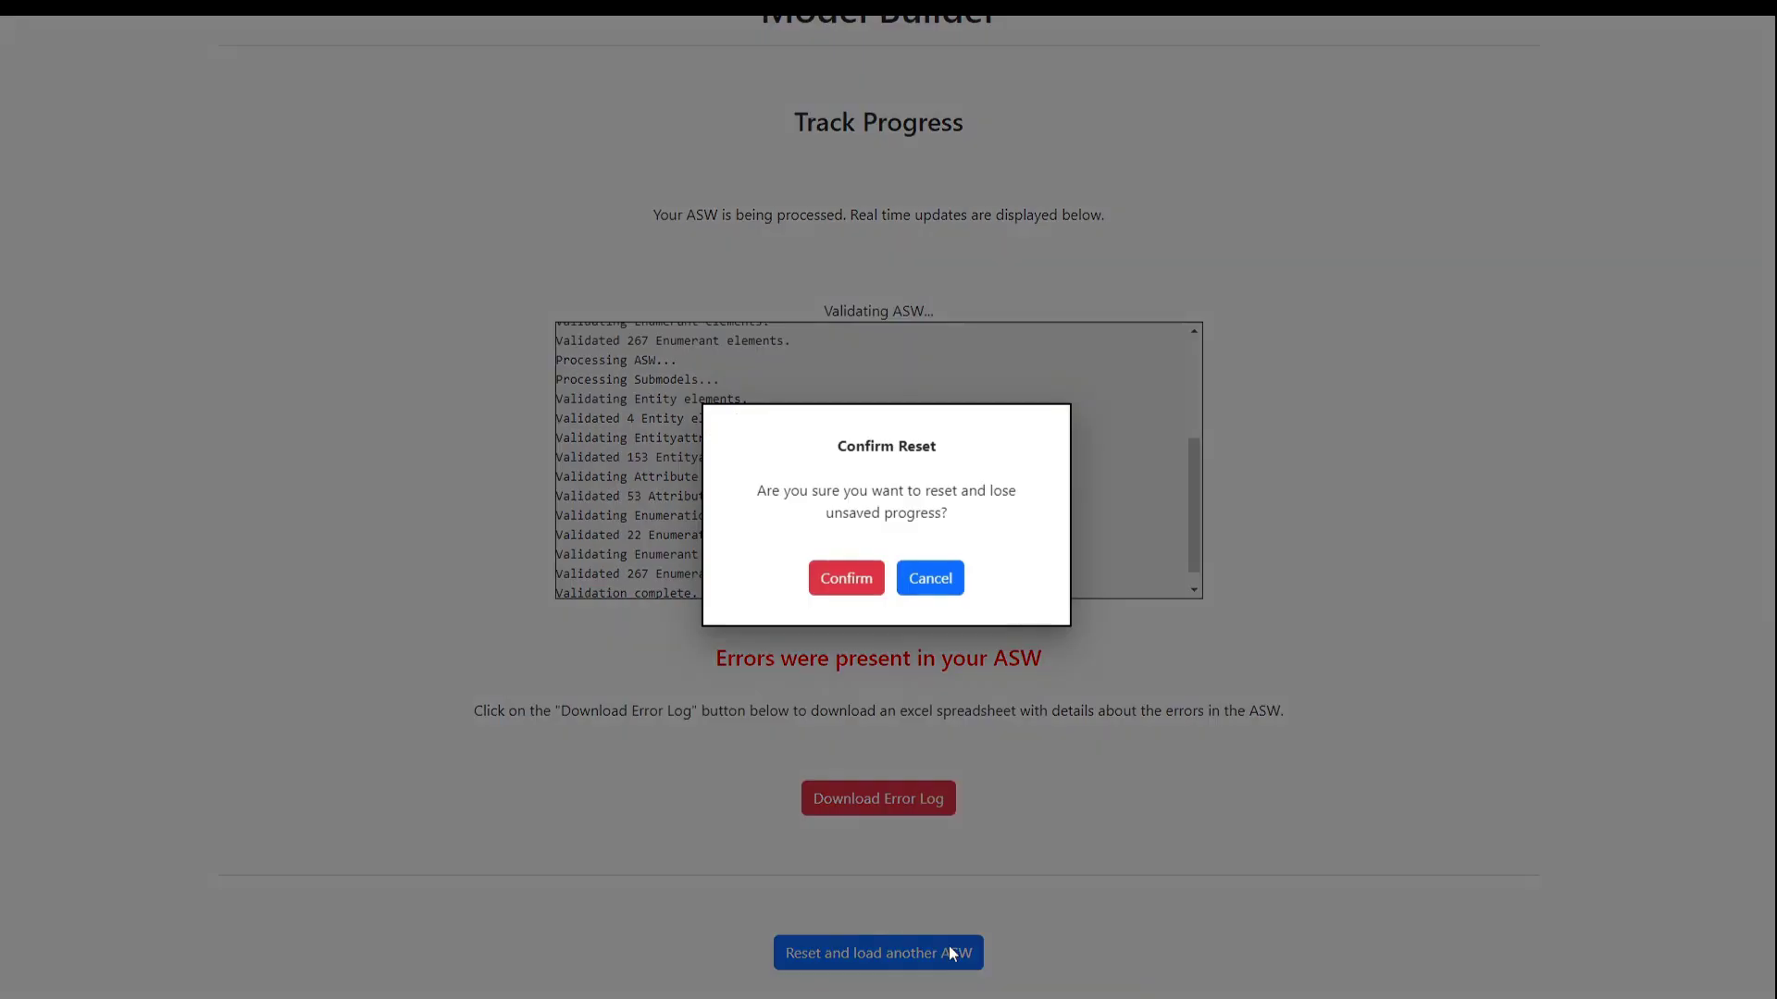
pyautogui.click(855, 579)
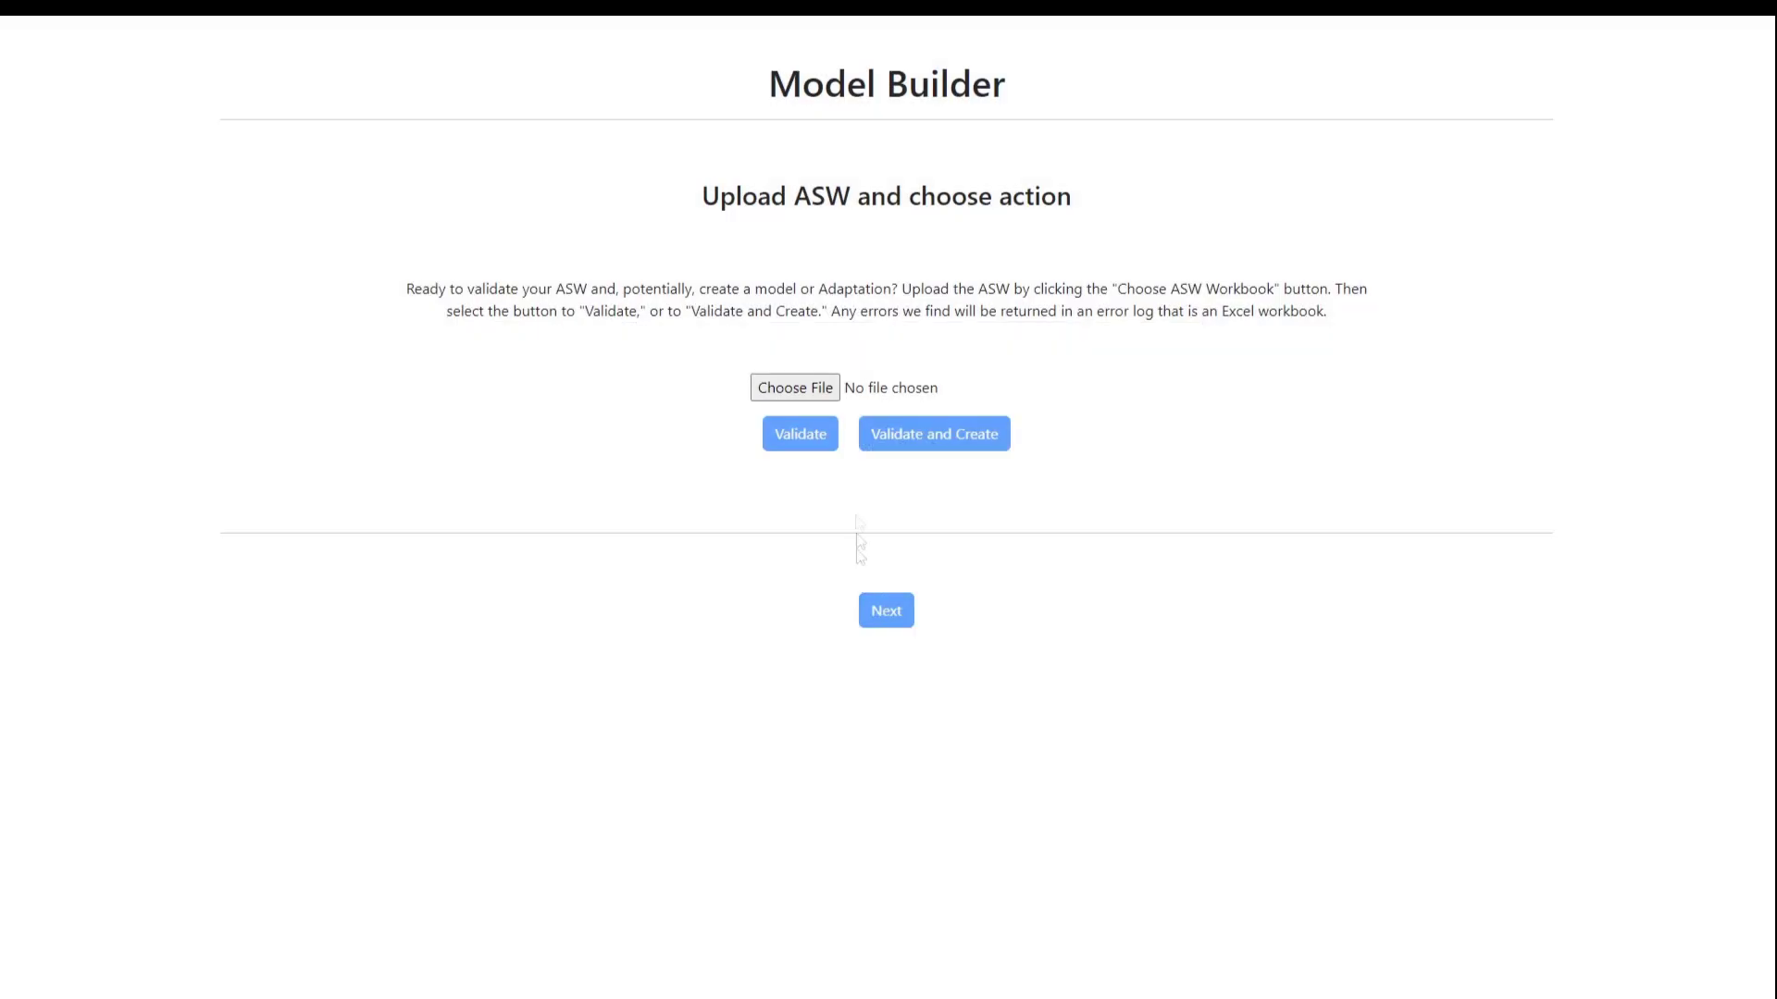
pyautogui.click(811, 407)
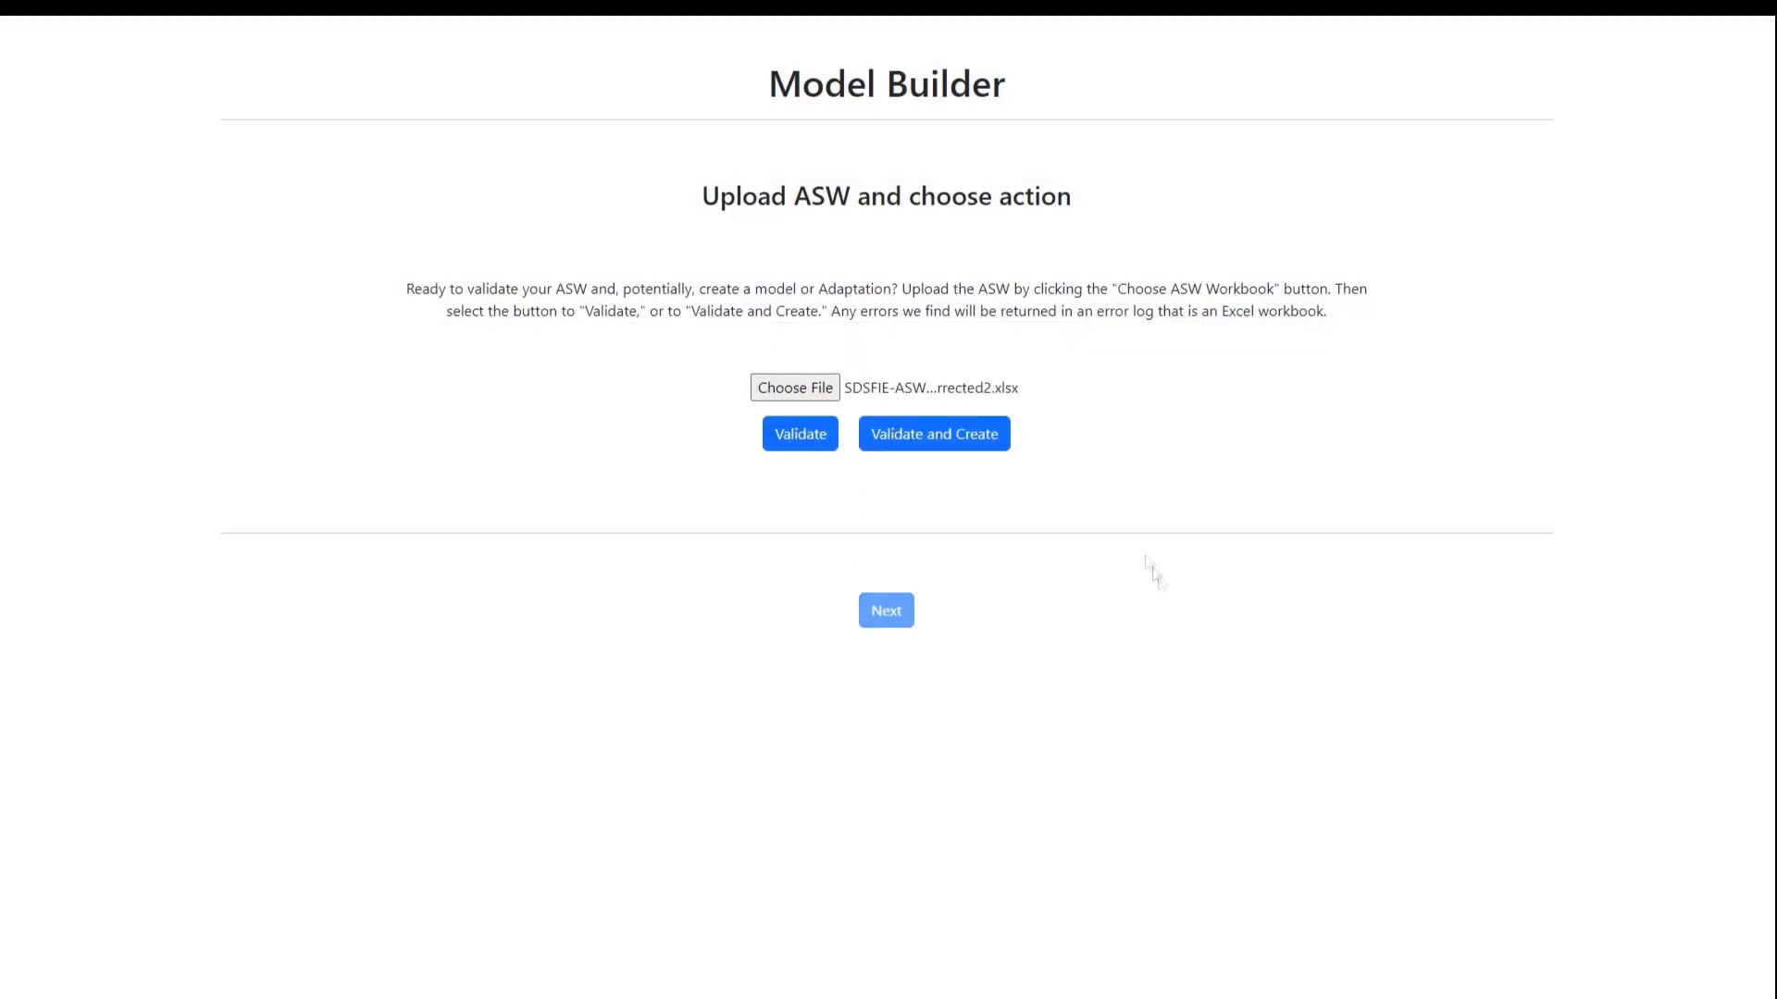
pyautogui.click(1001, 452)
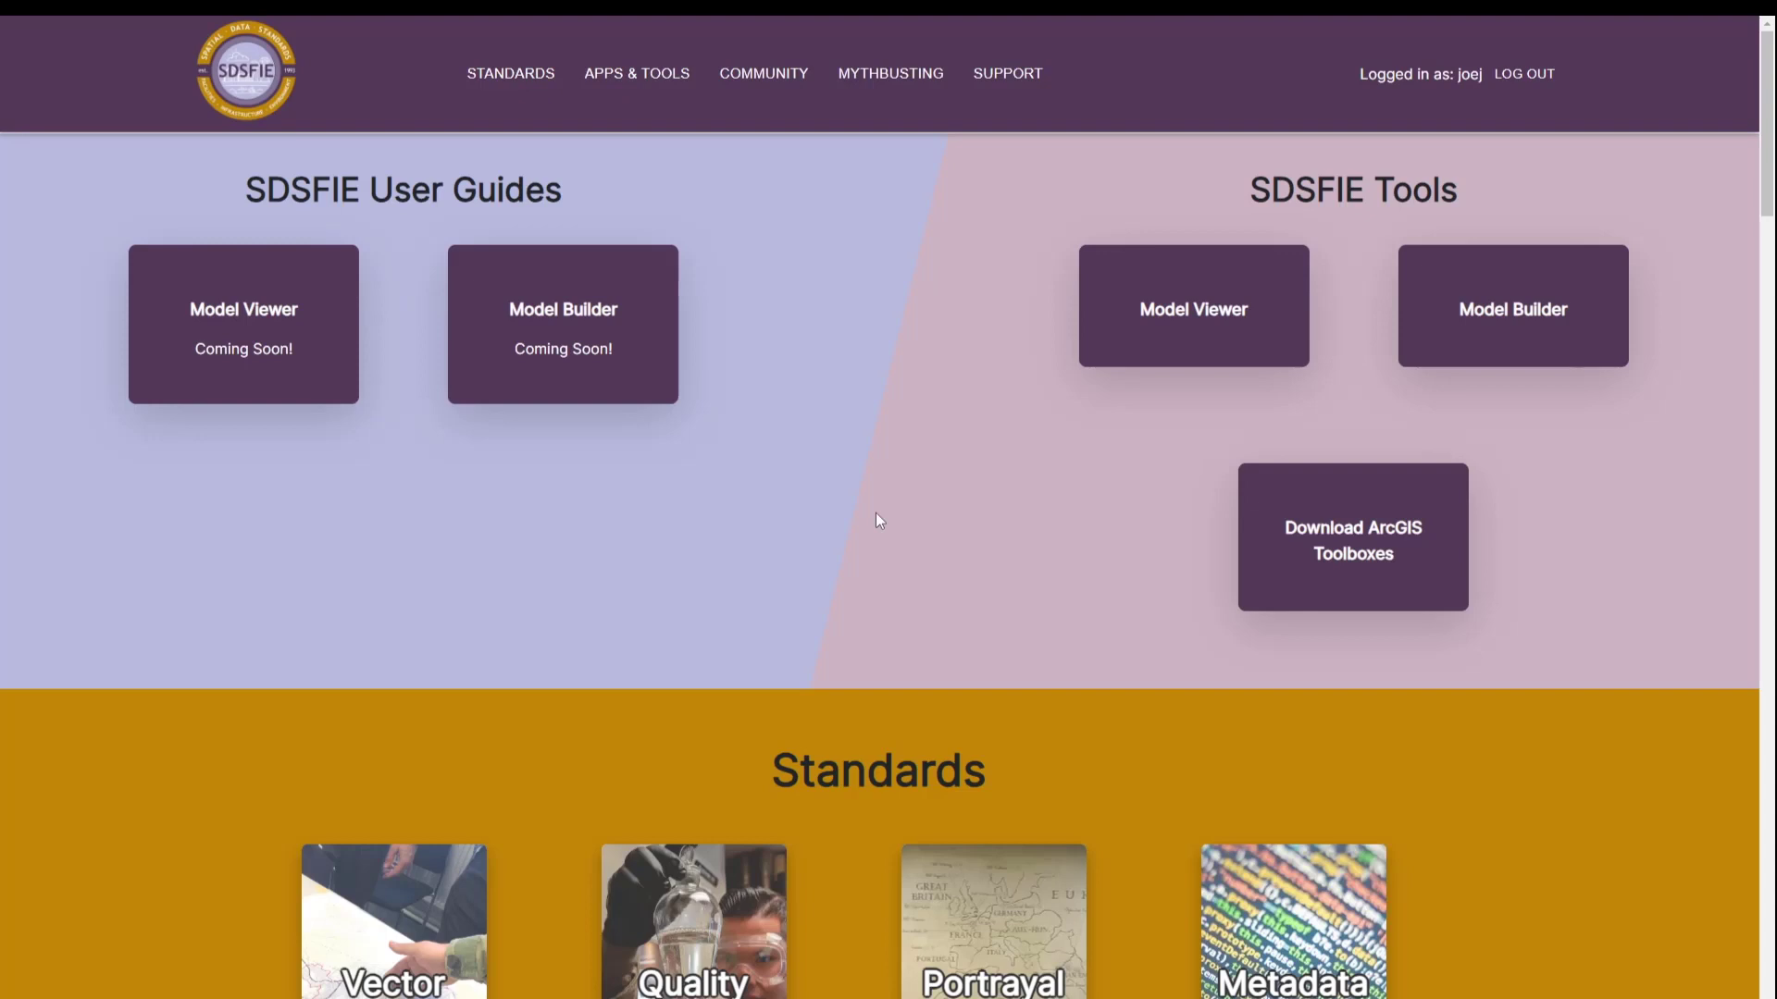
# Open Model Viewer and load the data model Army 5.0 Grave Inventory Model_1 from My Drafts.
pyautogui.click(1182, 345)
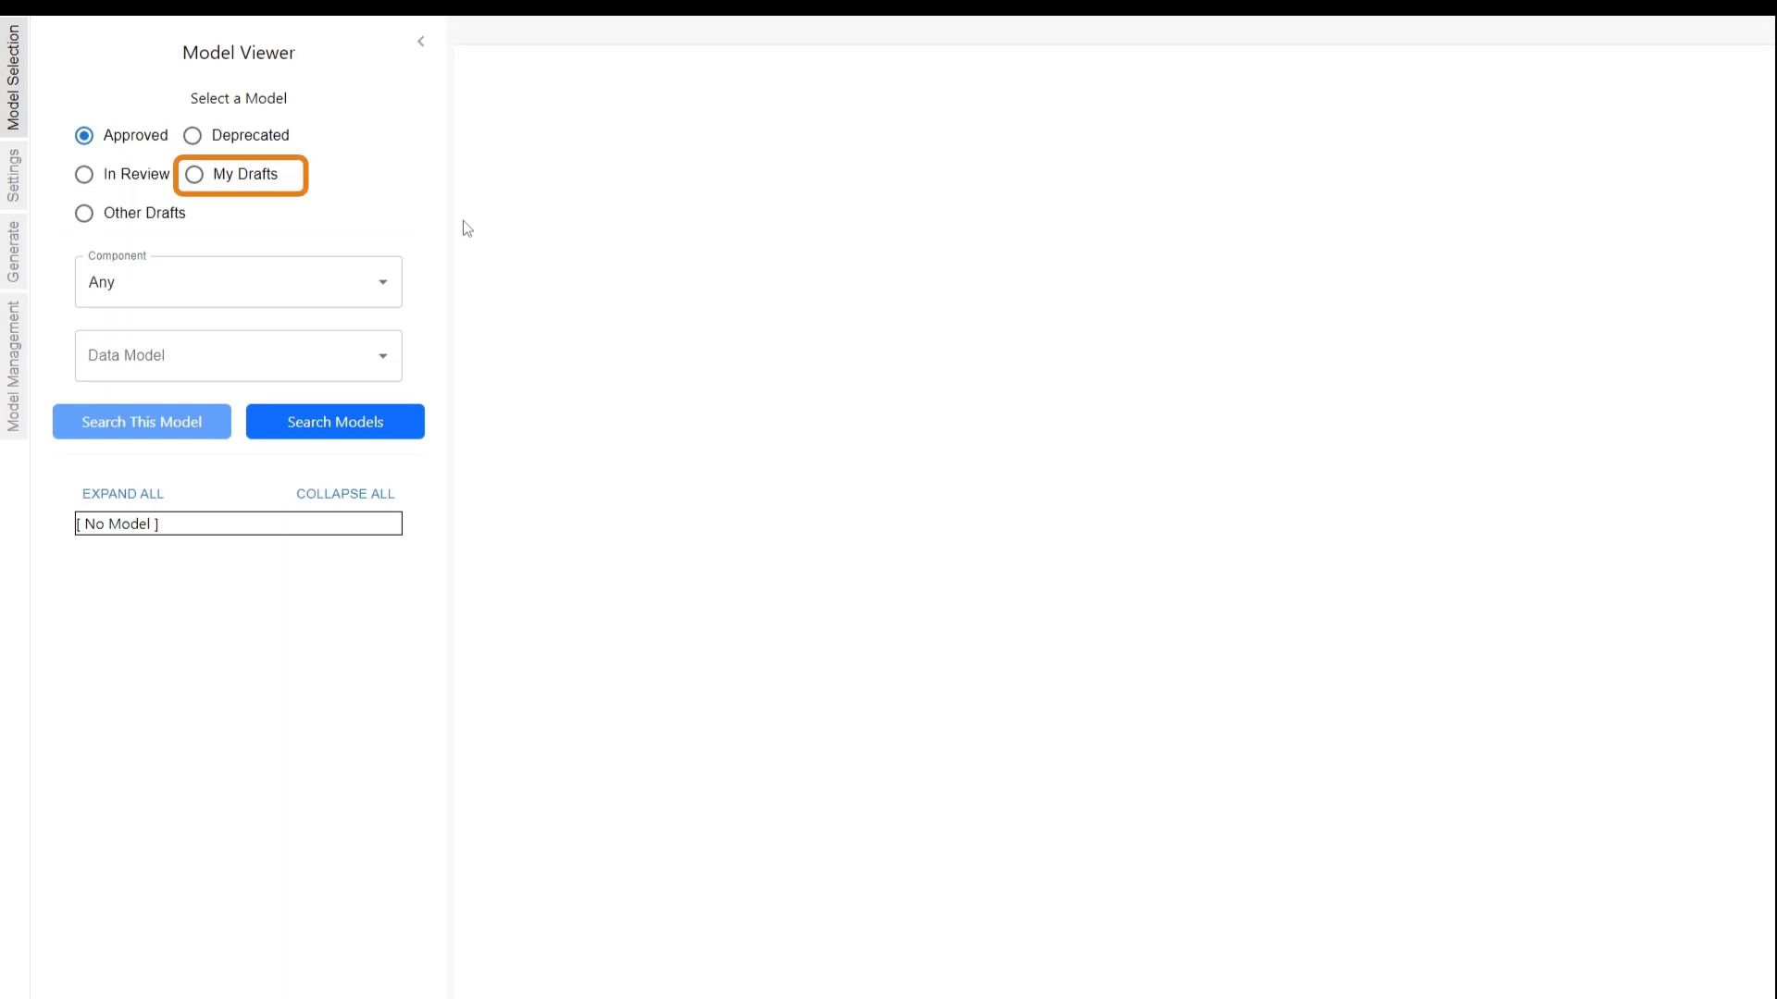
pyautogui.click(195, 177)
pyautogui.click(383, 357)
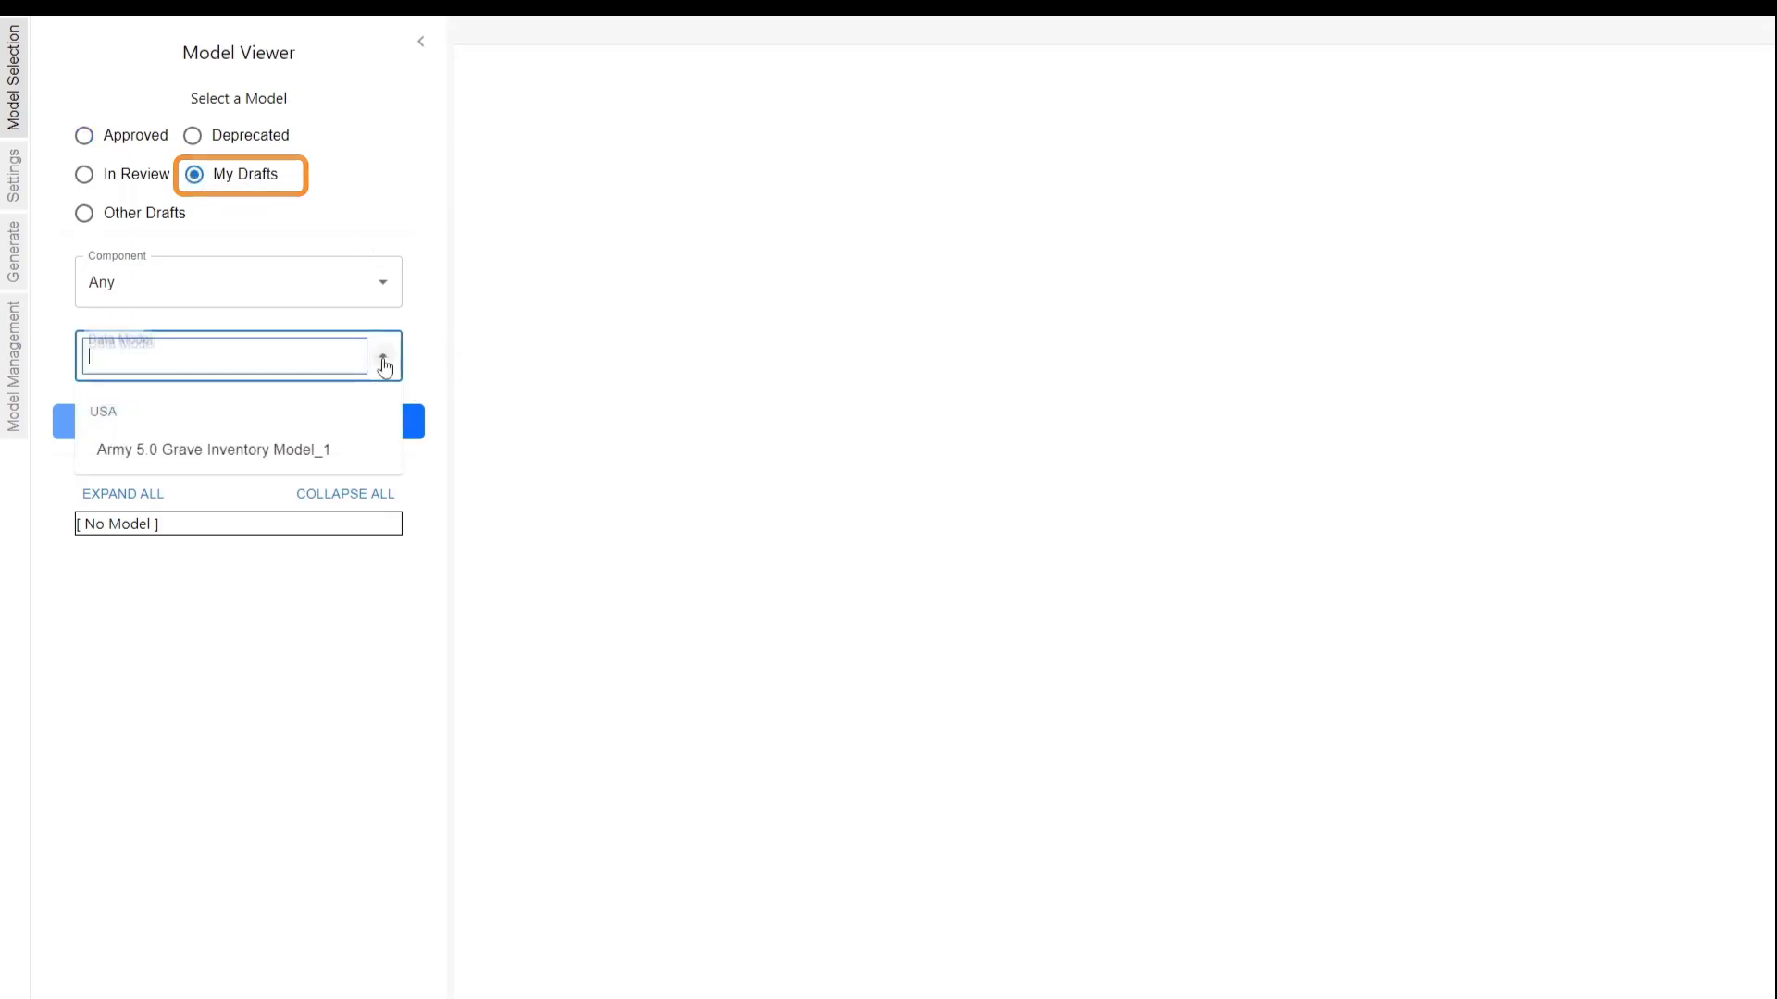
pyautogui.click(311, 451)
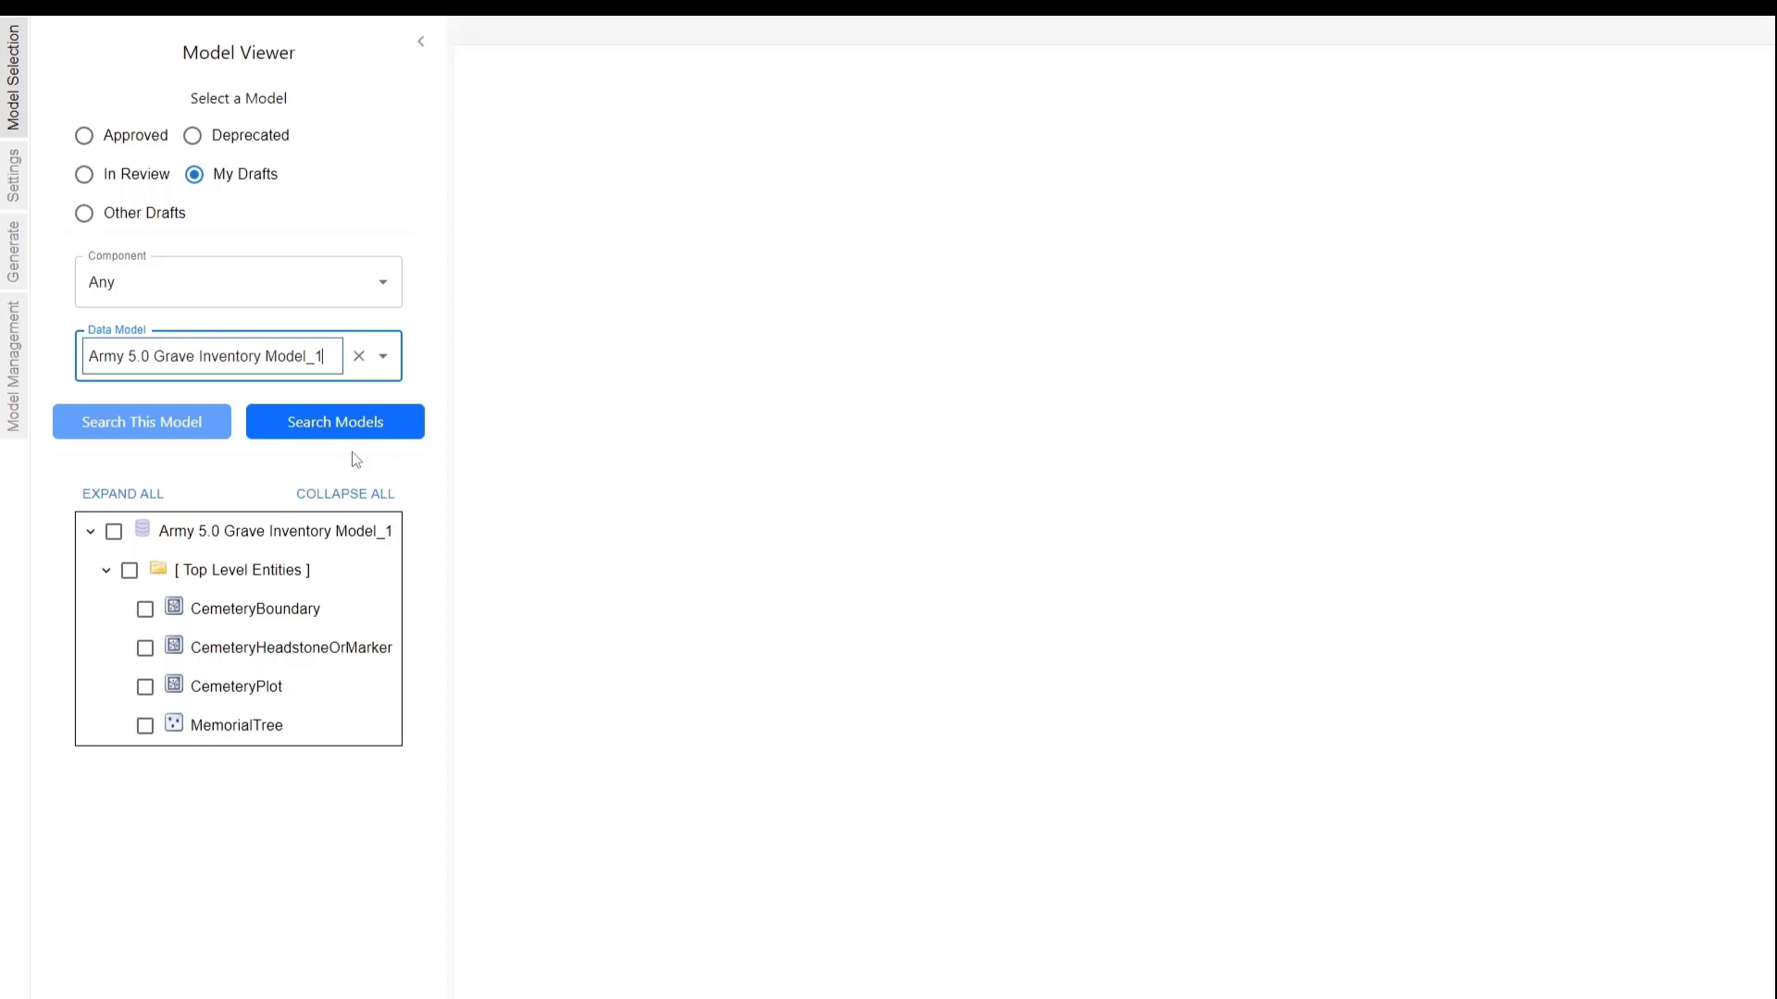
pyautogui.click(352, 451)
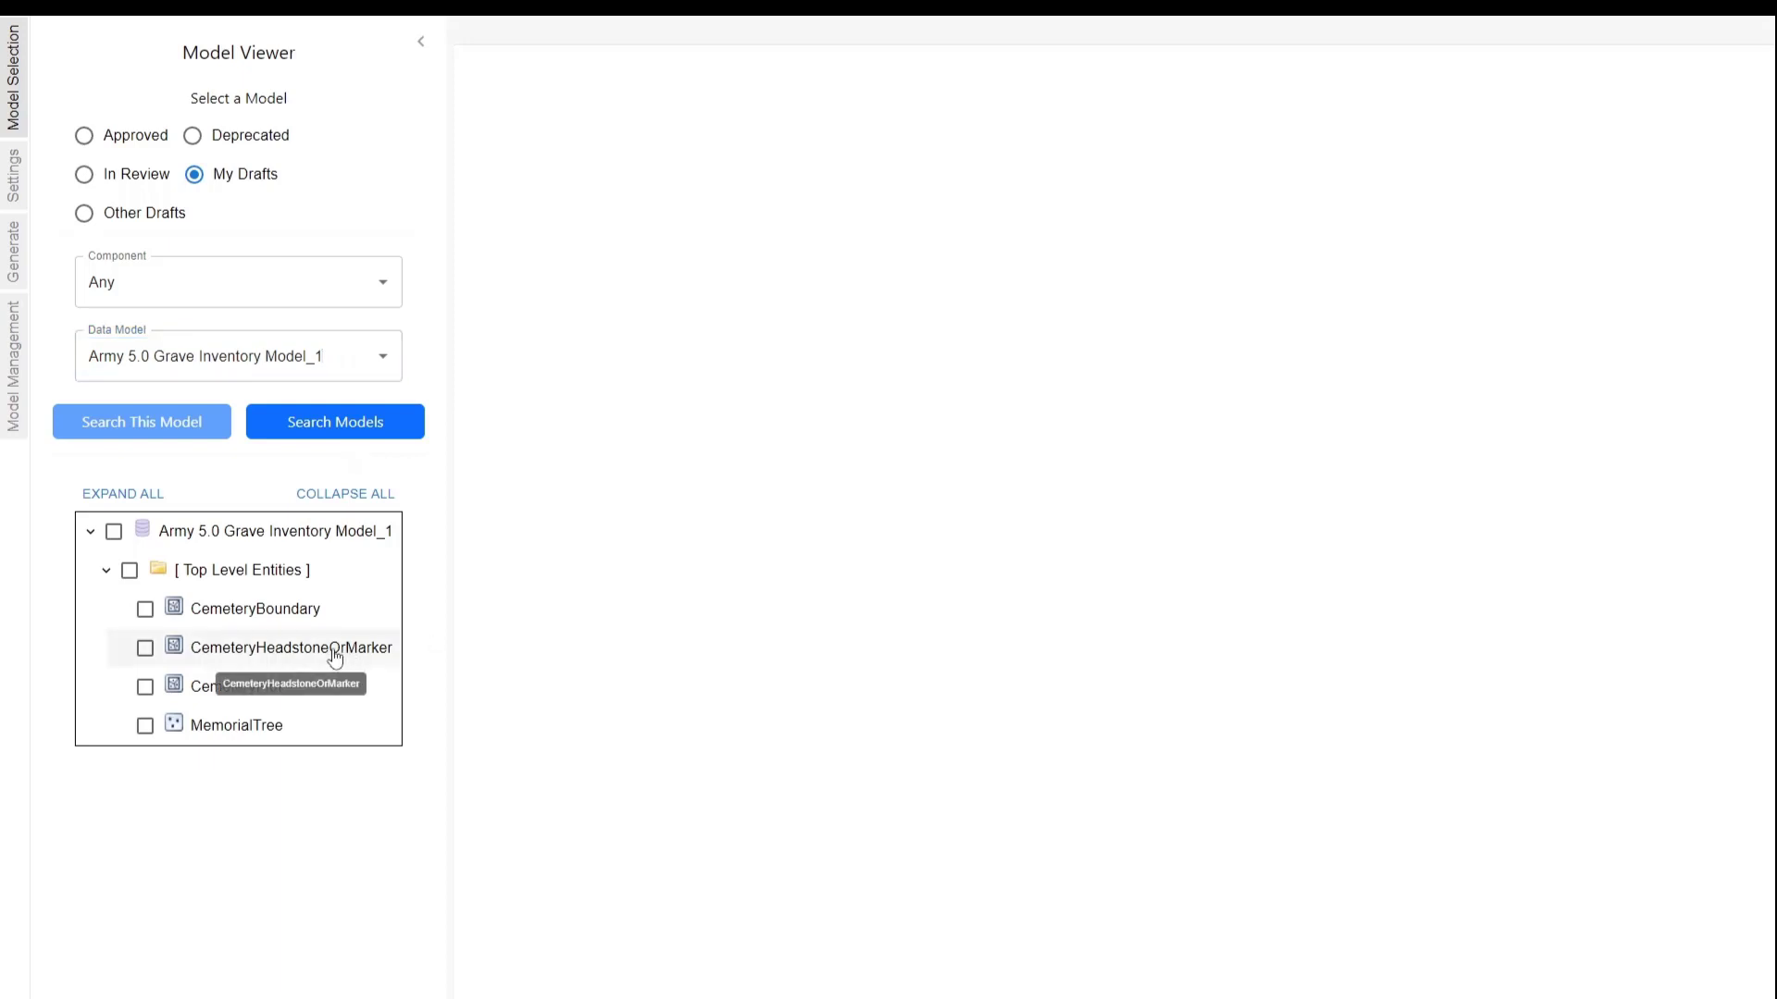
# Open the CemeteryHeadstoneOrMarker entity and filter its attributes by model name for emblemOfBelief.
pyautogui.click(333, 652)
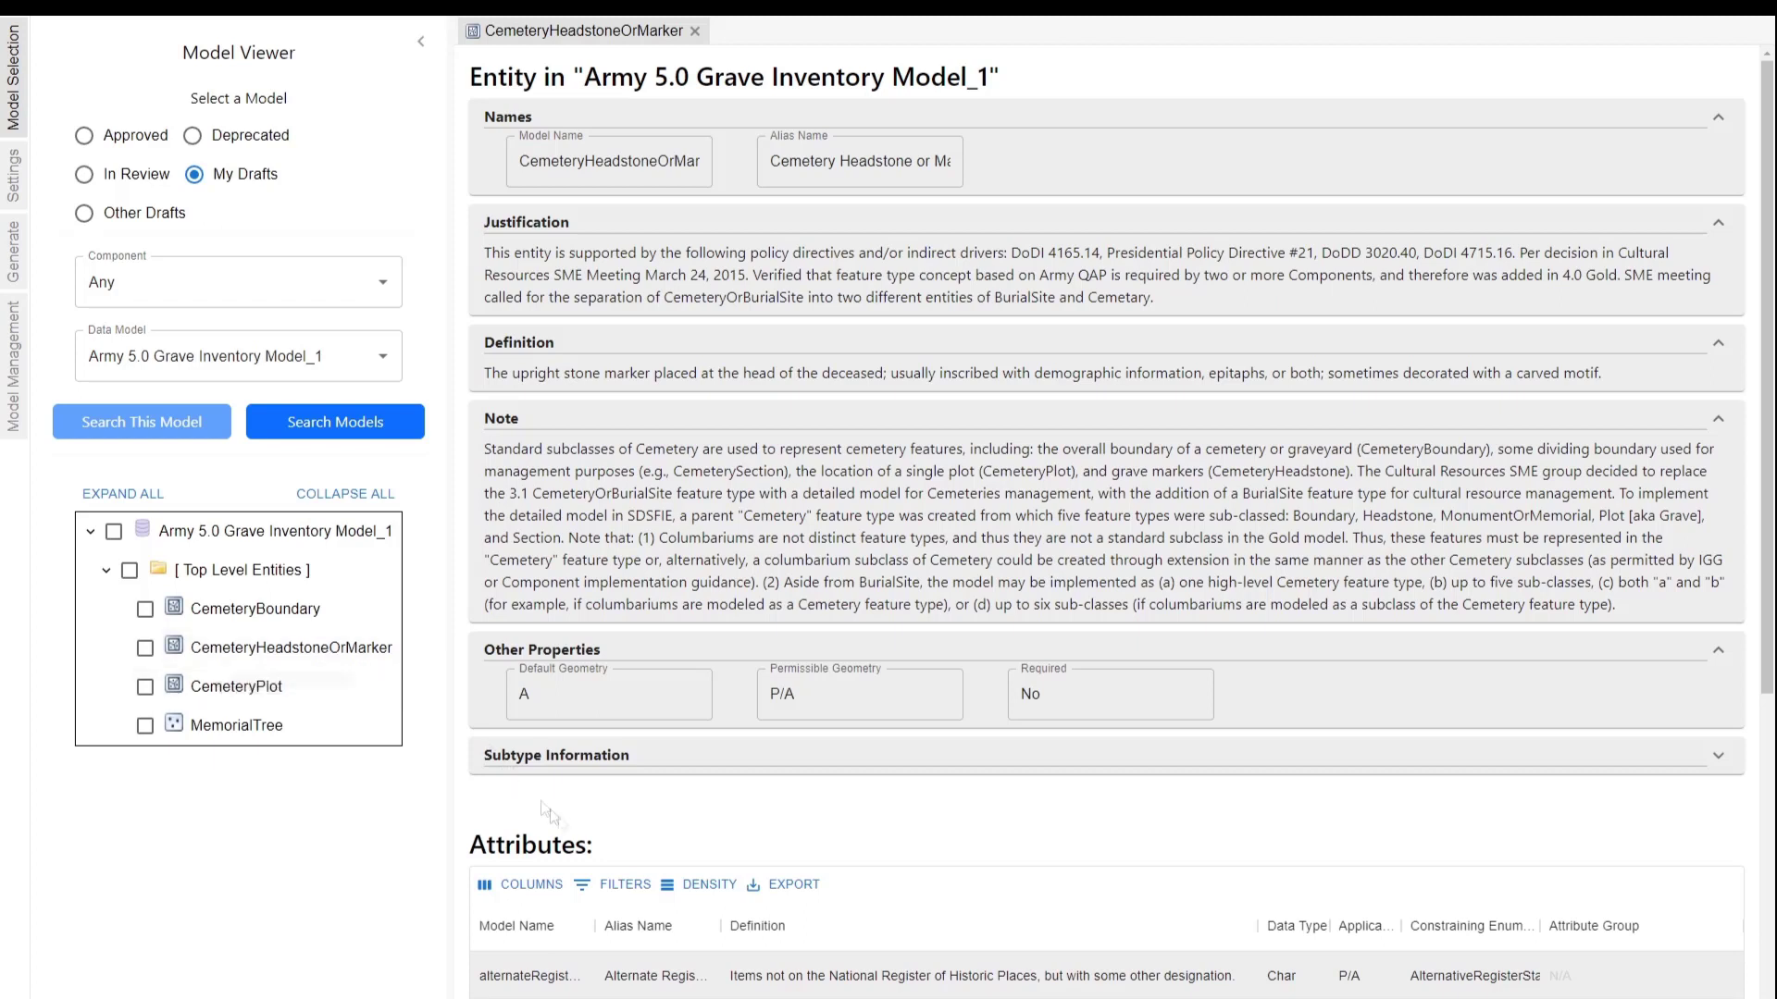
pyautogui.click(612, 885)
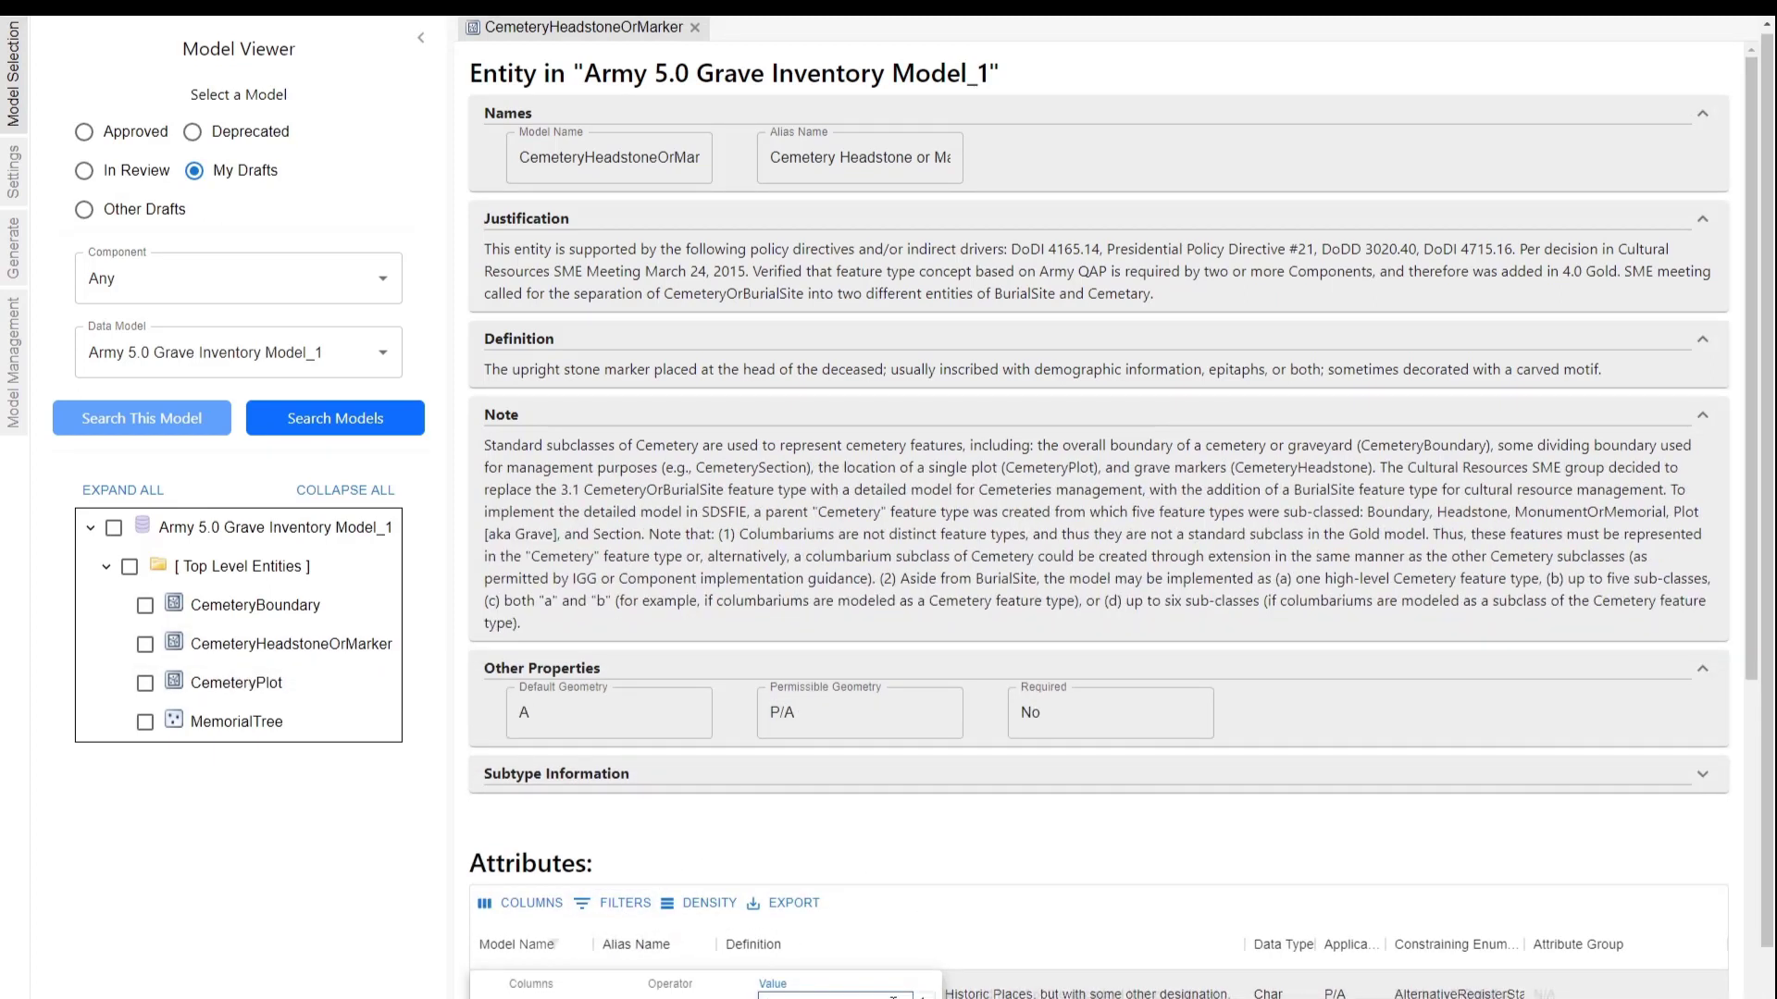
pyautogui.click(957, 827)
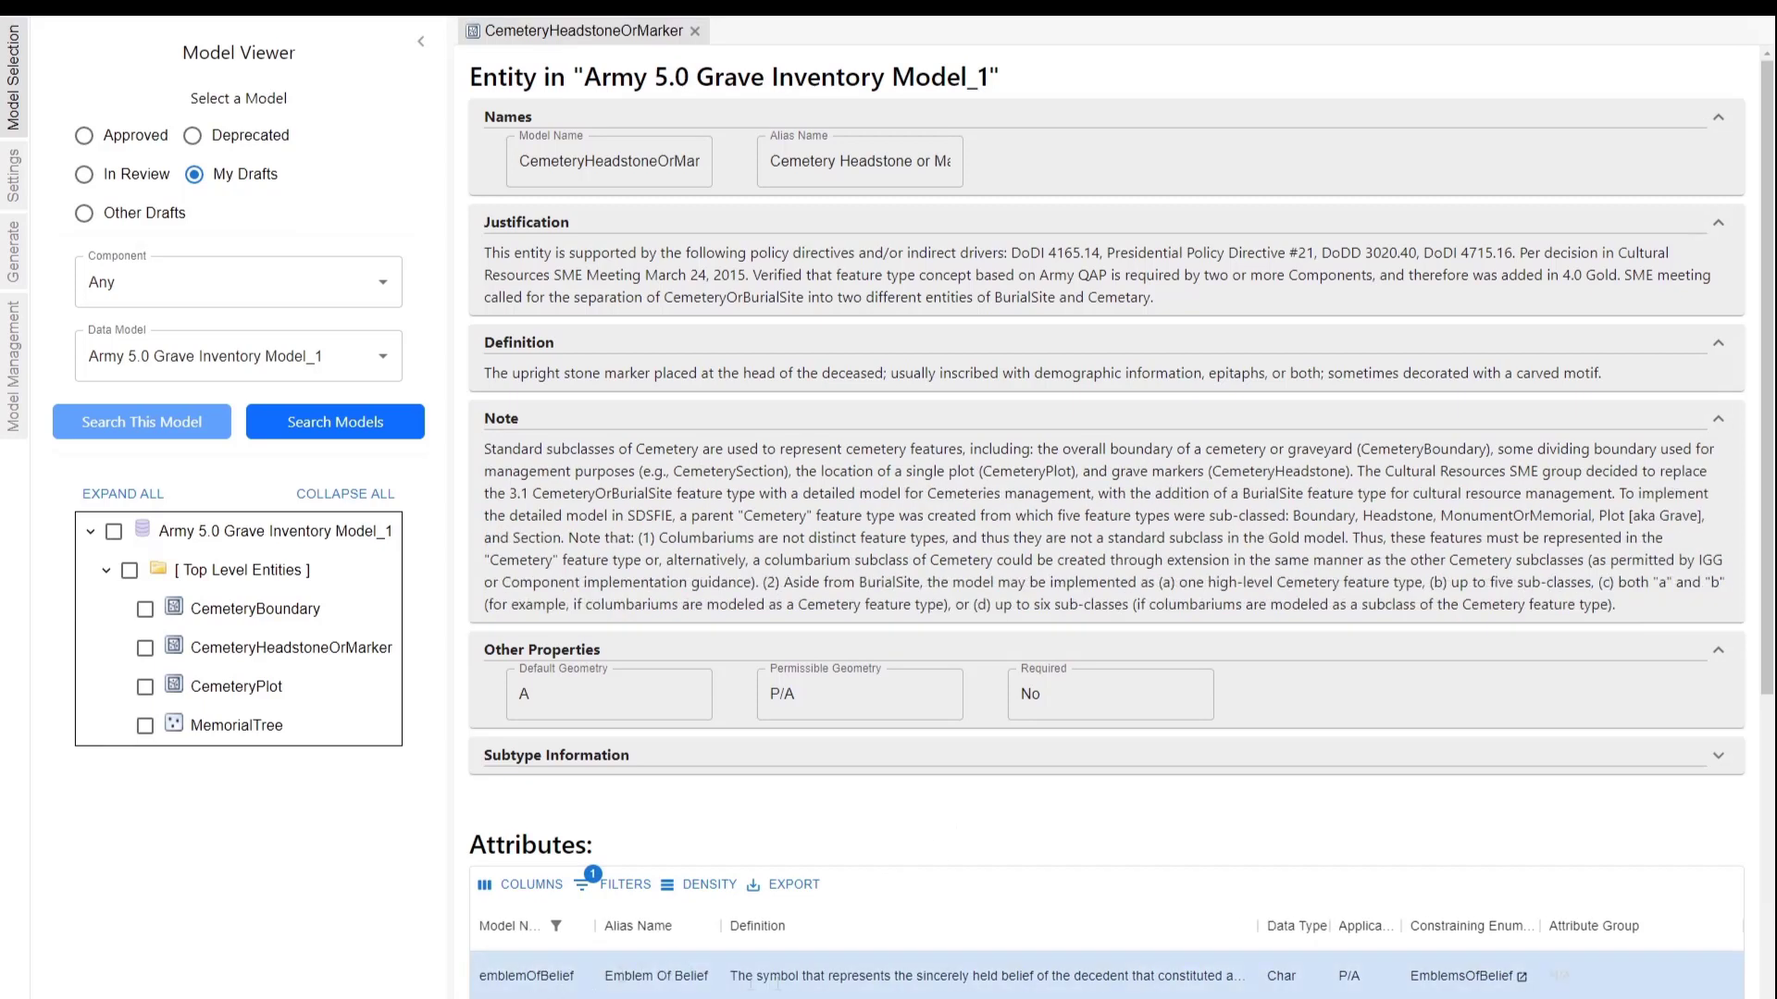
# Widen the Constraining Enumeration column of the attributes table and open the linked EmblemsOfBelief enumeration.
pyautogui.doubleClick(1541, 926)
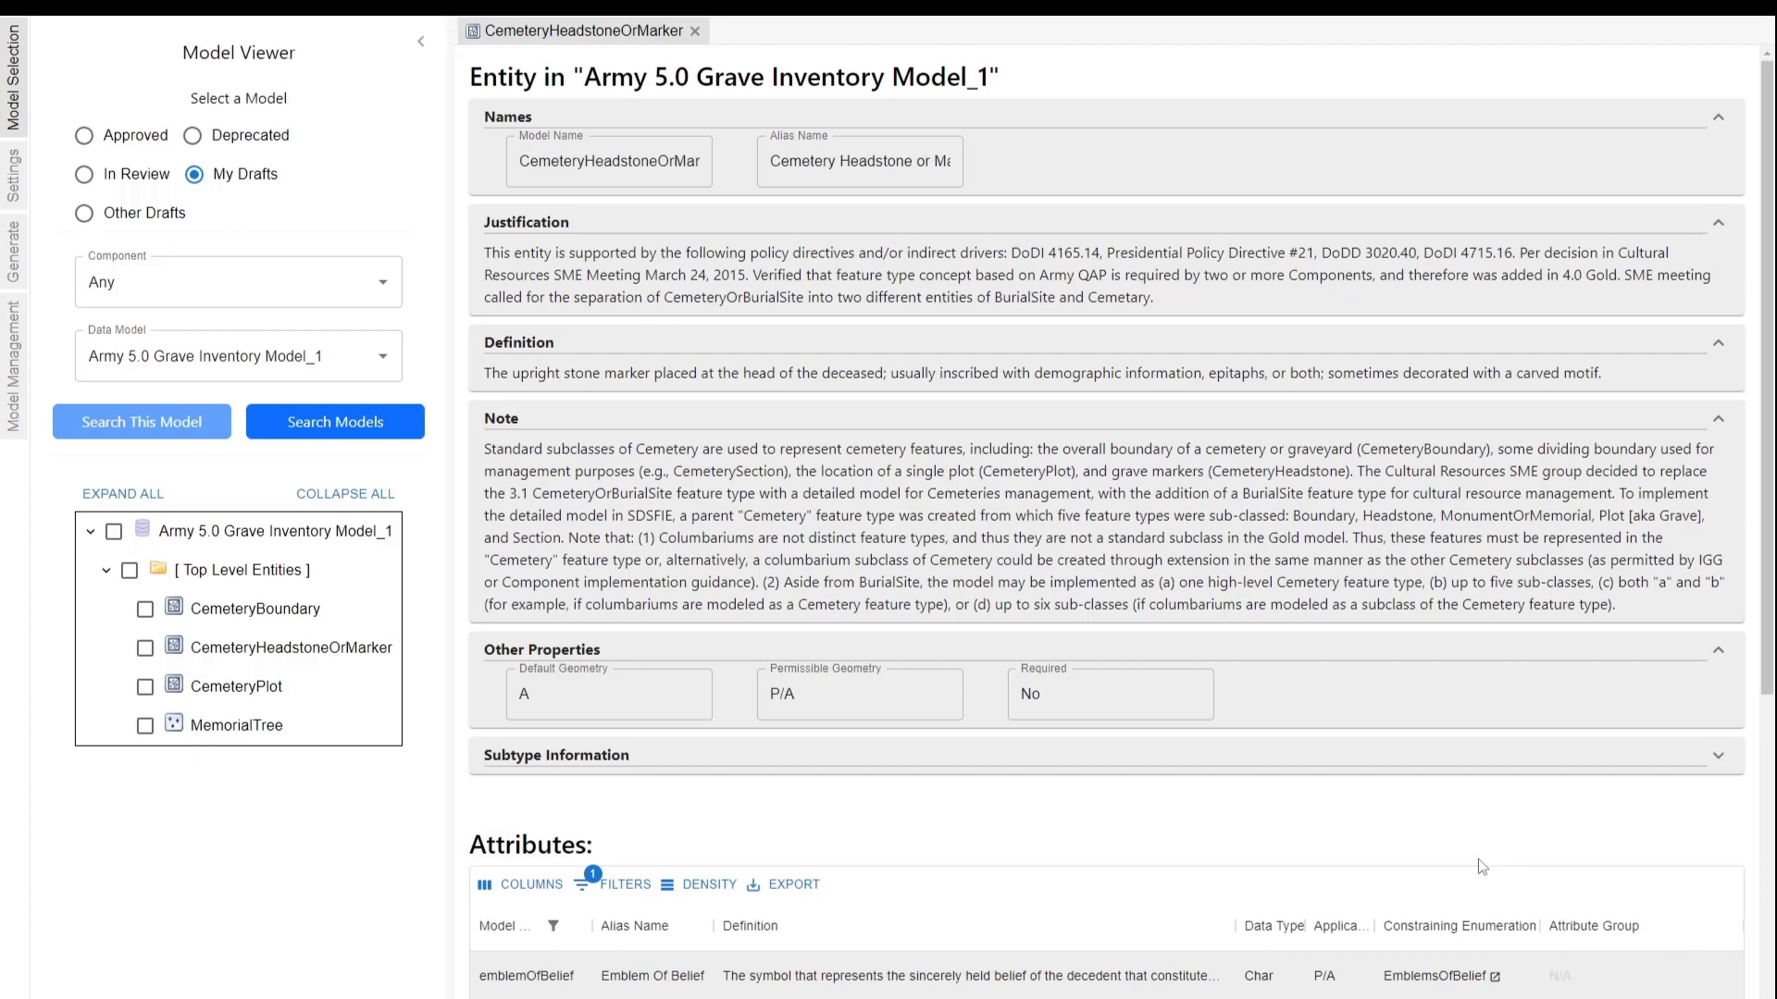
pyautogui.click(1495, 978)
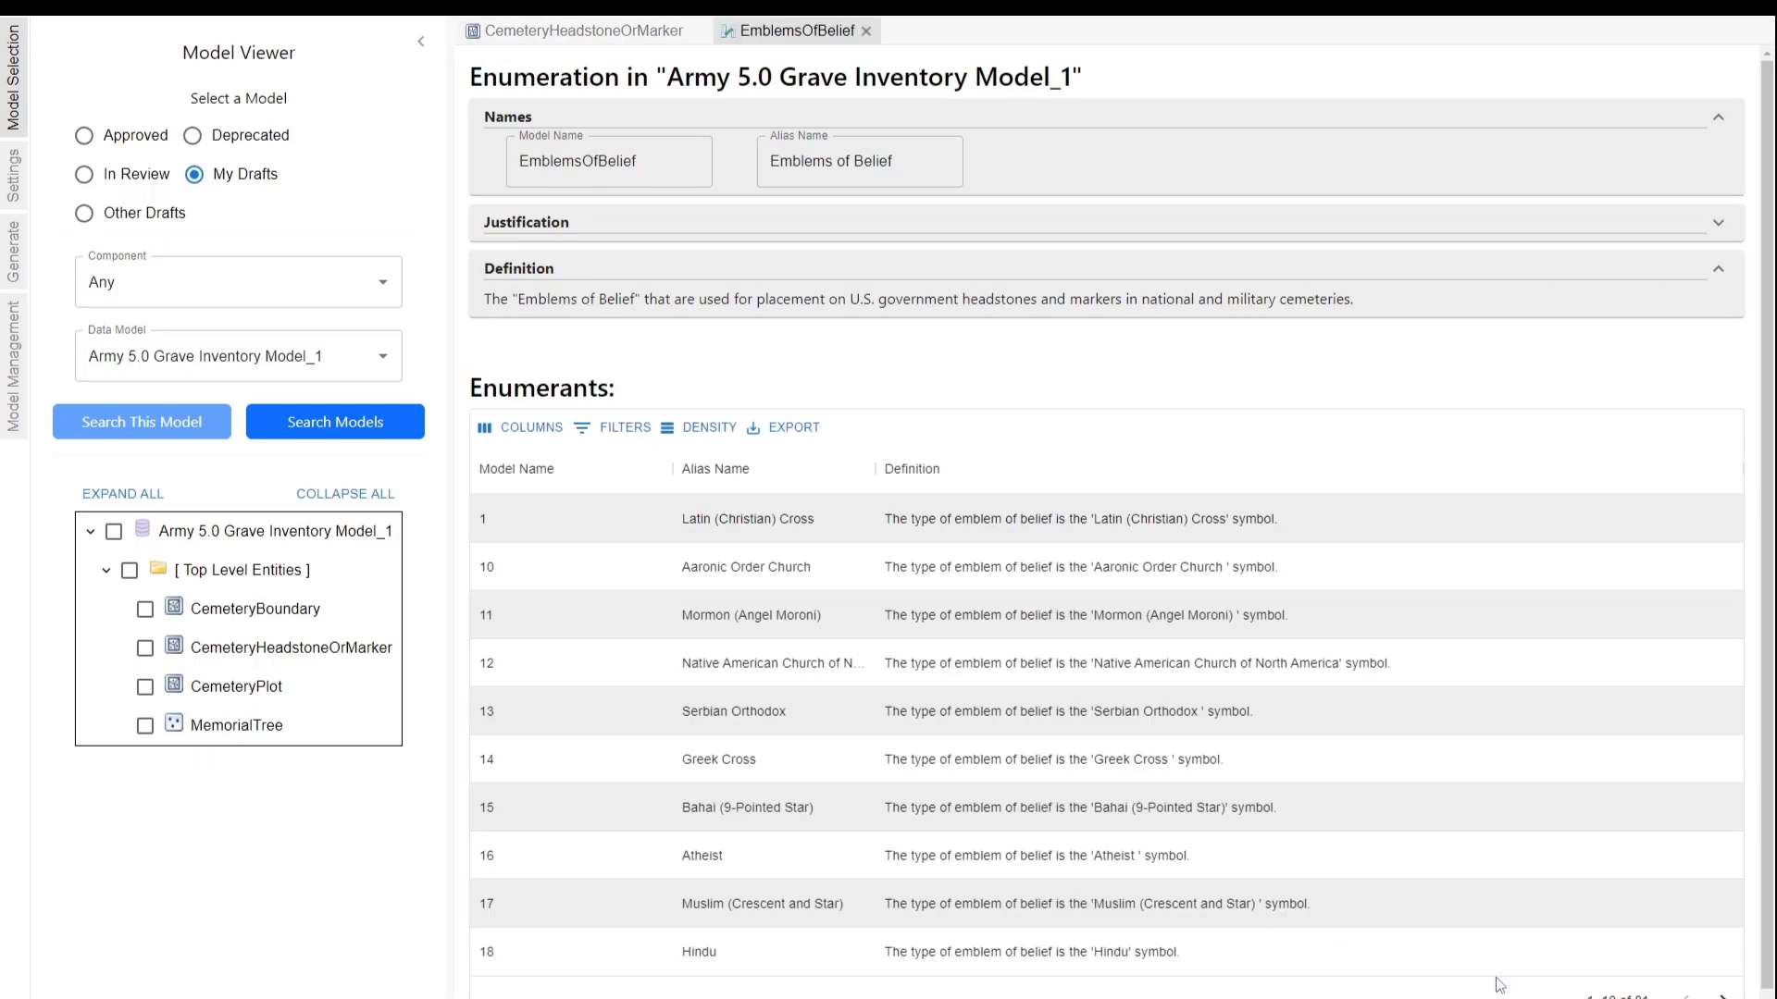